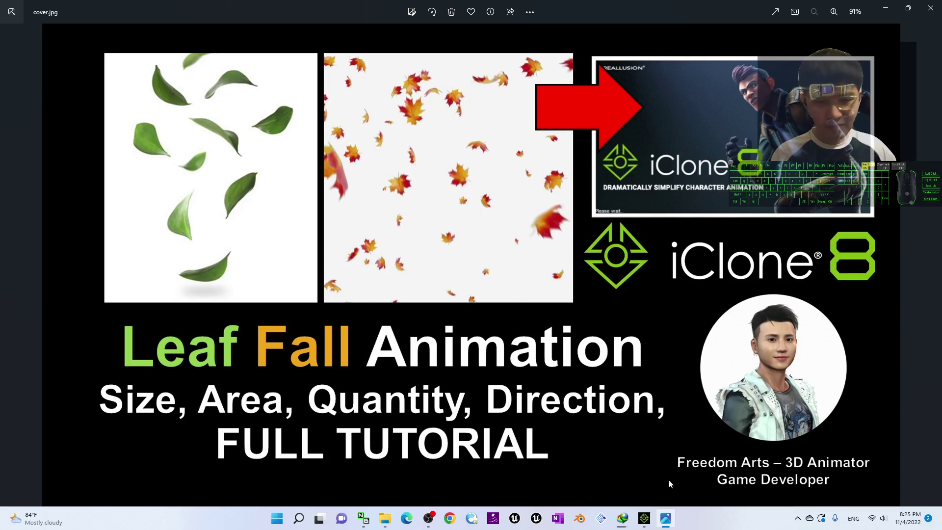
# Step: Switch to iClone 8 and apply the Standard workspace layout
pyautogui.click(645, 521)
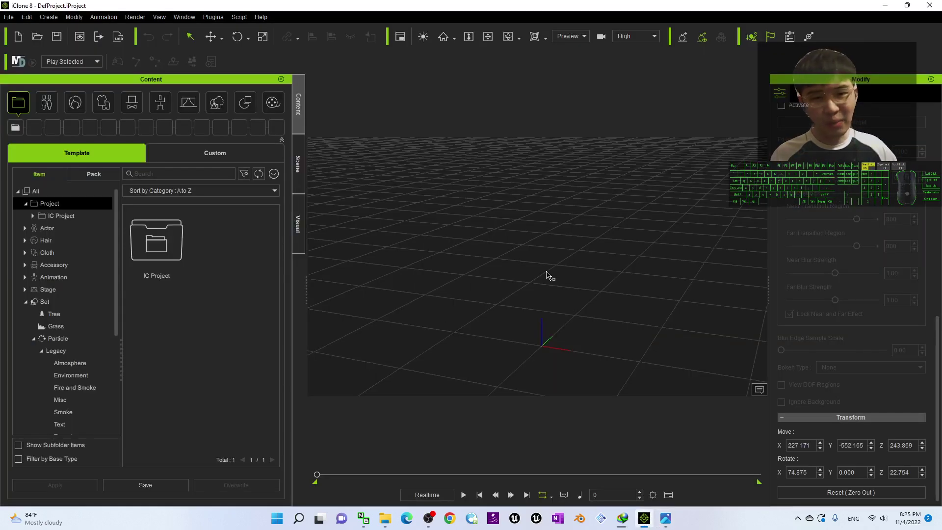
pyautogui.moveTo(547, 272); pyautogui.dragTo(602, 260, button='right')
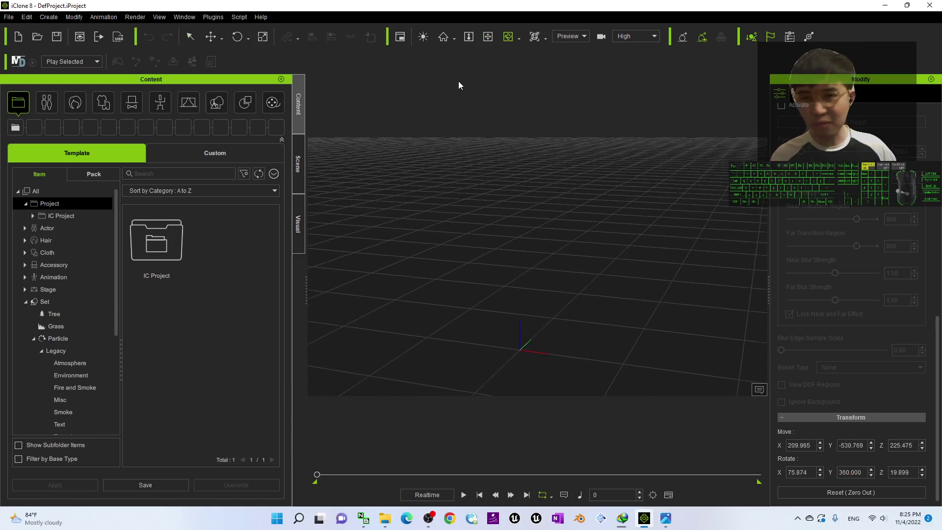
pyautogui.click(185, 18)
pyautogui.moveTo(196, 31)
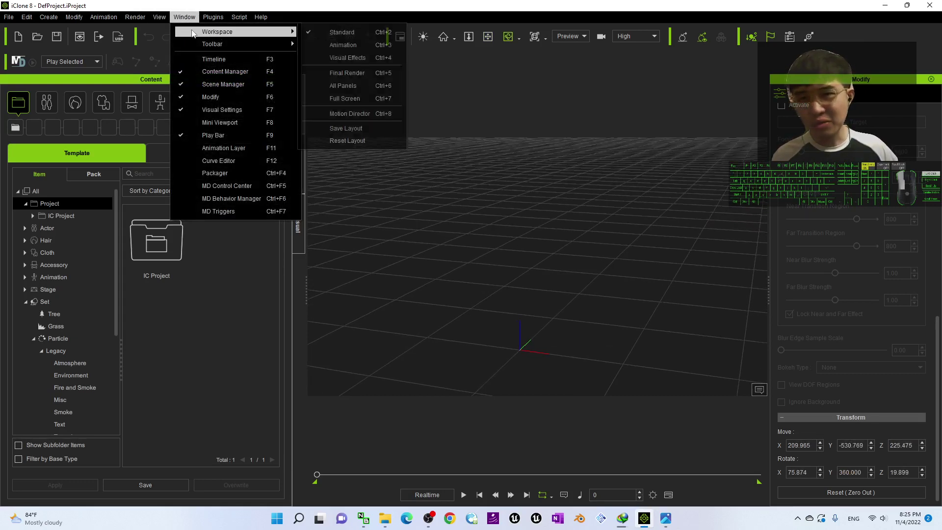
pyautogui.click(349, 35)
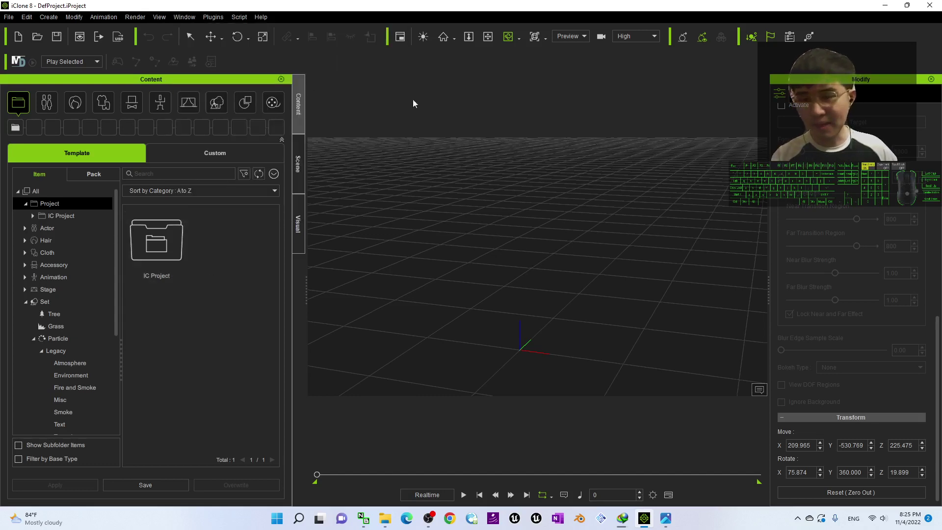
# Step: Open the Particle templates of the Set category in the content library
pyautogui.click(216, 102)
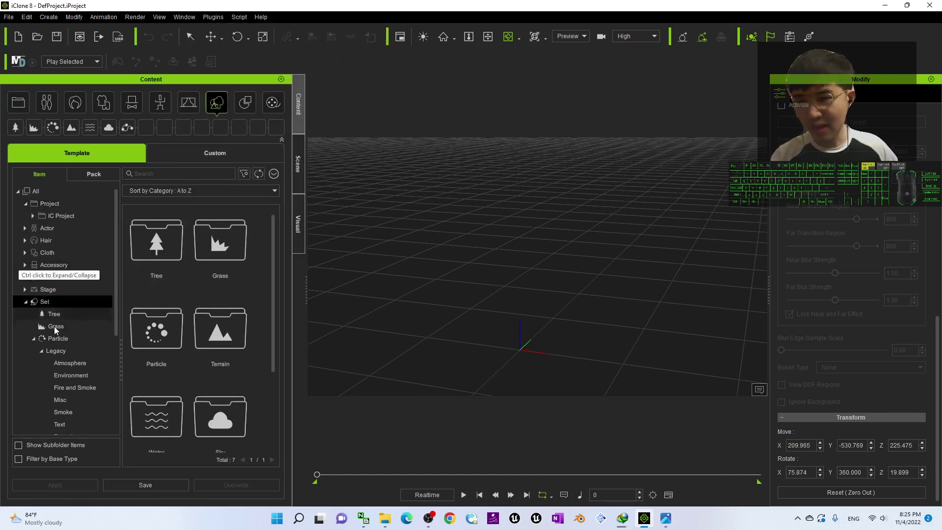
pyautogui.click(33, 338)
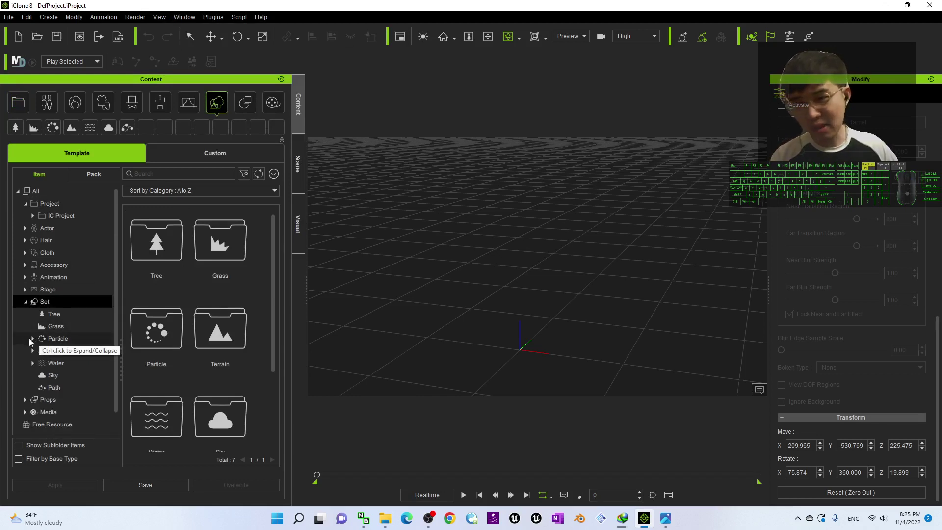
pyautogui.click(33, 338)
pyautogui.click(52, 339)
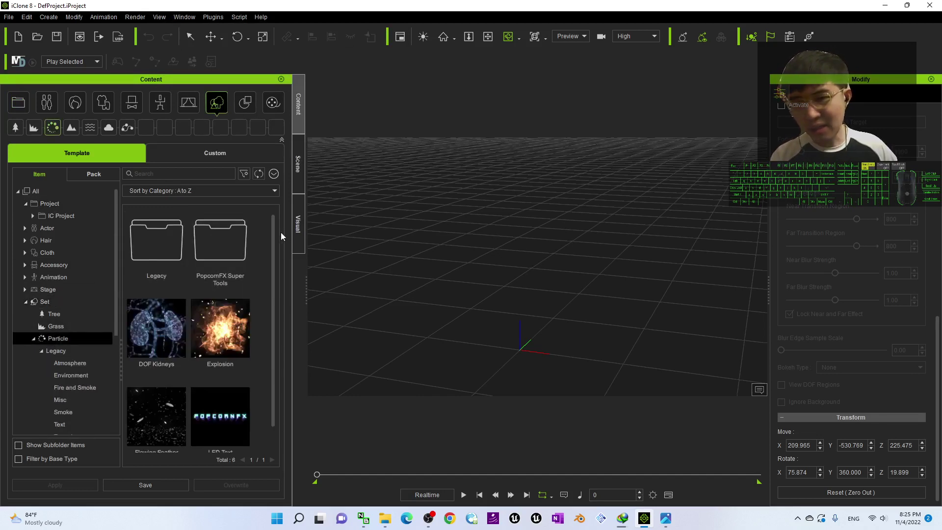
pyautogui.scroll(-1, 278, 232)
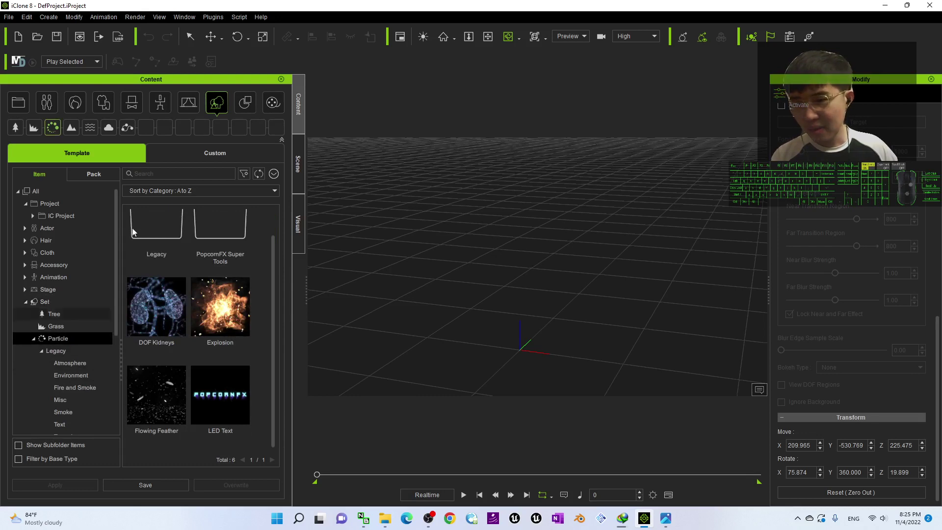
pyautogui.scroll(1, 160, 282)
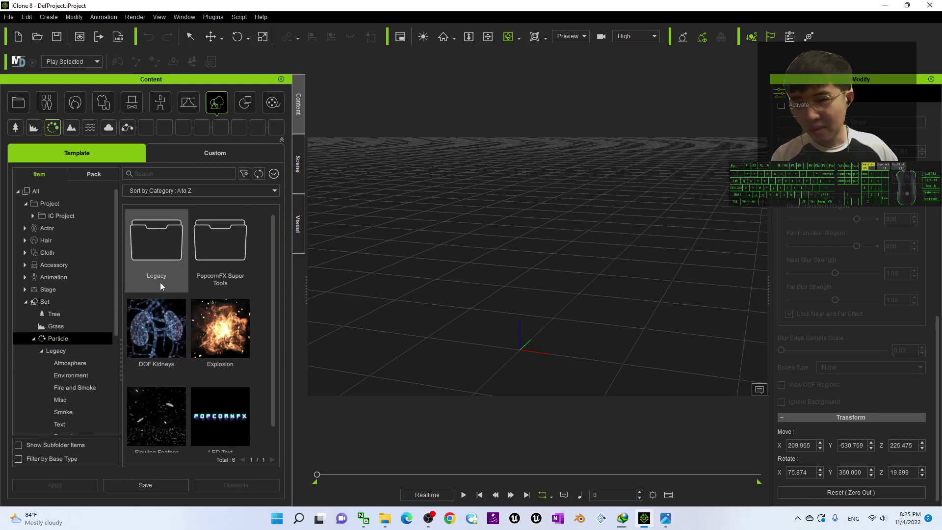
# Step: Add the Fall particle from the Legacy templates to the scene near the grid origin
pyautogui.doubleClick(161, 235)
pyautogui.moveTo(270, 237); pyautogui.dragTo(231, 370)
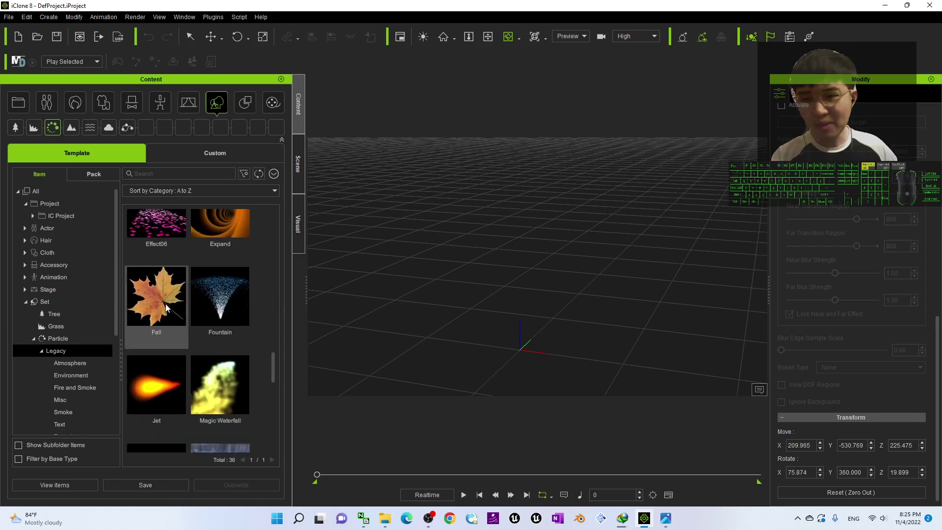
pyautogui.moveTo(158, 302); pyautogui.dragTo(522, 354)
pyautogui.moveTo(557, 308); pyautogui.dragTo(671, 245, button='right')
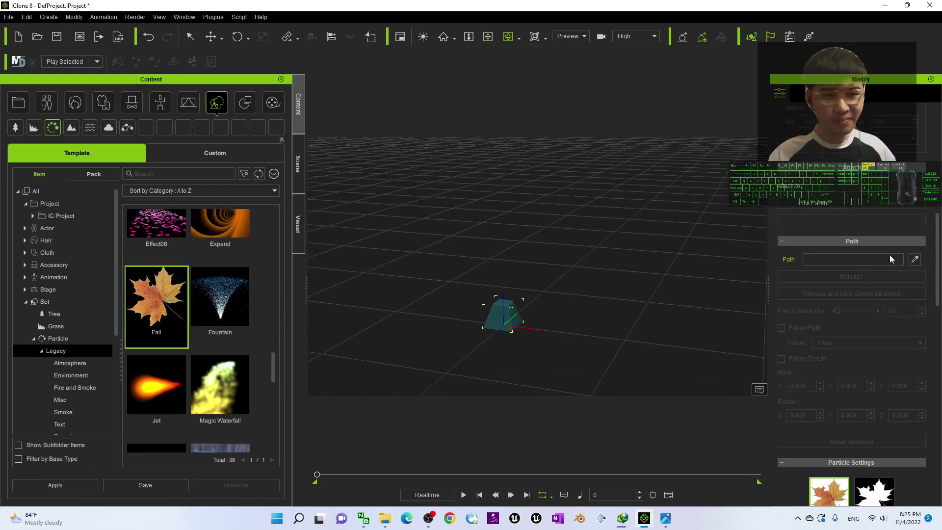
# Step: Select the Fall particle in the scene's object list
pyautogui.scroll(3, 904, 246)
pyautogui.click(293, 163)
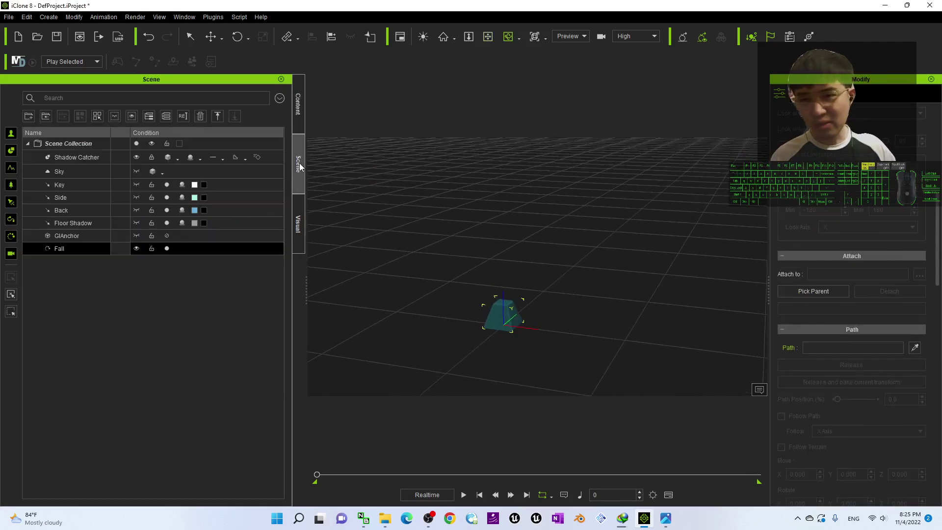
pyautogui.click(69, 249)
pyautogui.click(97, 249)
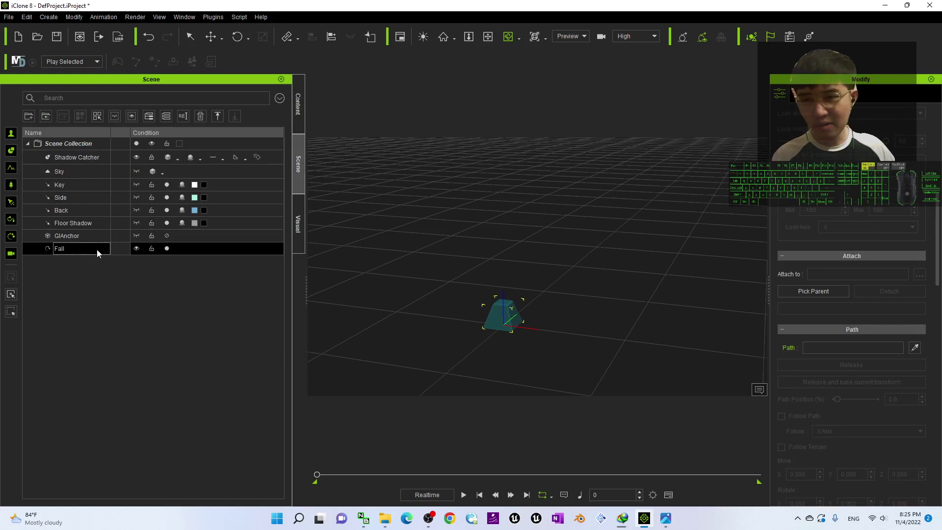
# Step: Play the animation, examine the falling leaves from several angles and distances, and return to the first frame
pyautogui.click(463, 496)
pyautogui.scroll(-5, 544, 308)
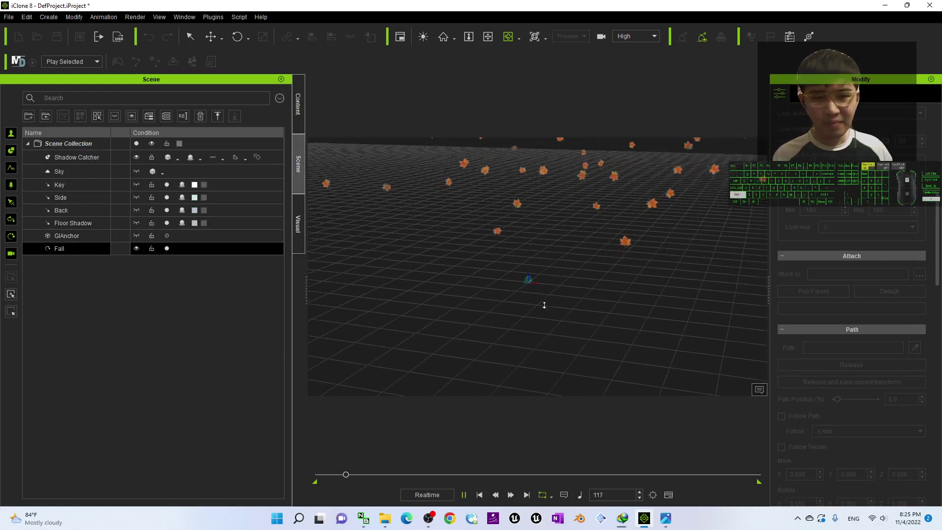
pyautogui.press('c')
pyautogui.moveTo(599, 301); pyautogui.dragTo(583, 270)
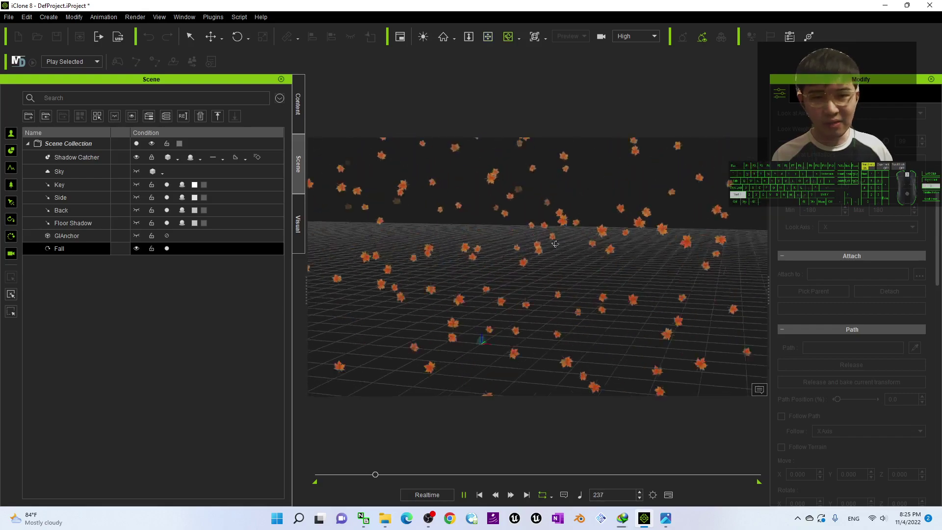
pyautogui.scroll(5, 538, 240)
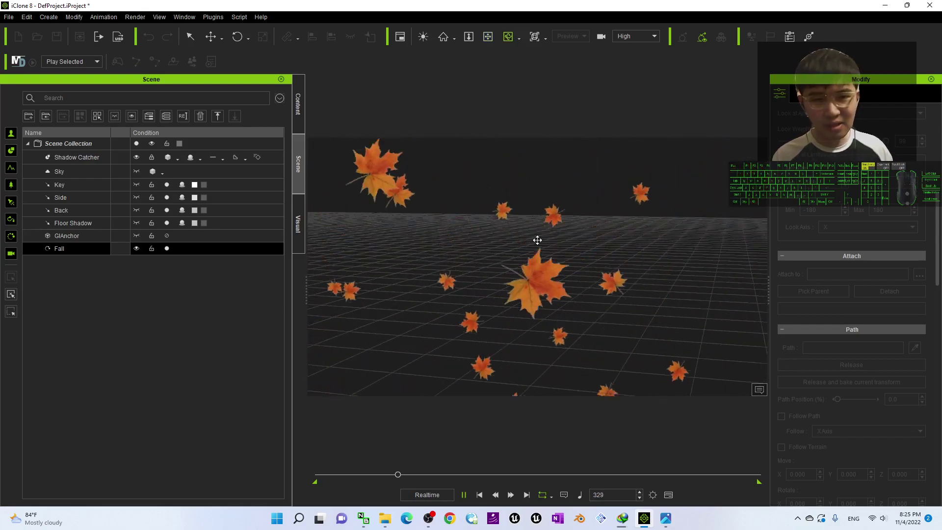
pyautogui.press('c')
pyautogui.moveTo(492, 282); pyautogui.dragTo(580, 224)
pyautogui.scroll(-4, 564, 210)
pyautogui.press('x')
pyautogui.moveTo(580, 224); pyautogui.dragTo(559, 268, button='right')
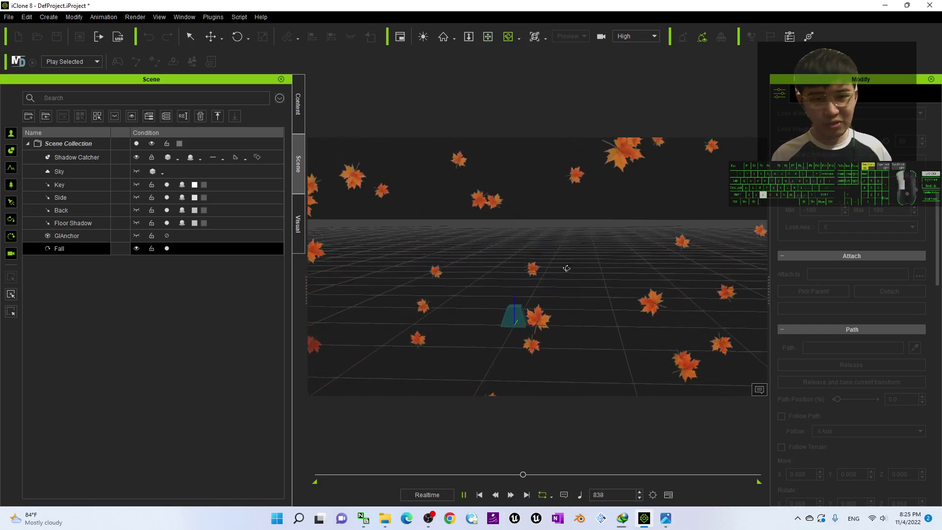
pyautogui.click(479, 495)
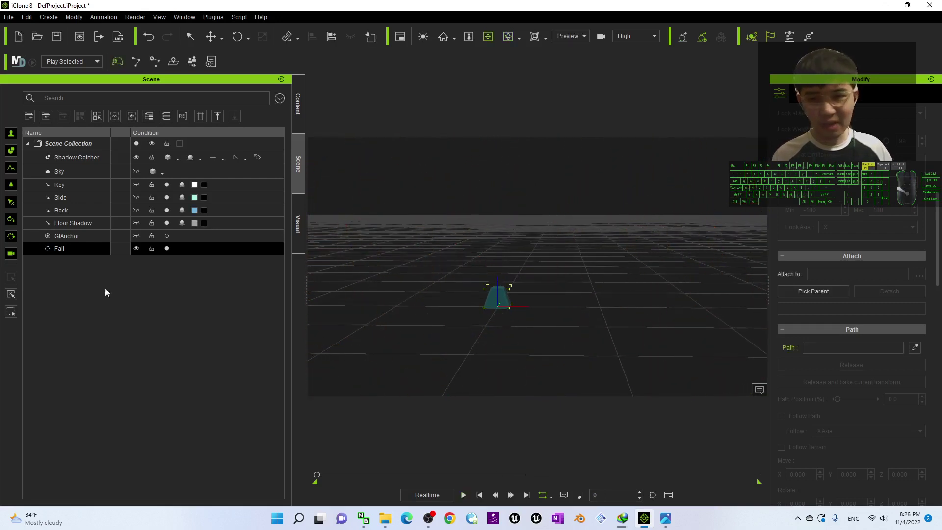
# Step: Replay the animation and inspect the diffuse texture in the Fall particle's Particle Settings
pyautogui.click(462, 494)
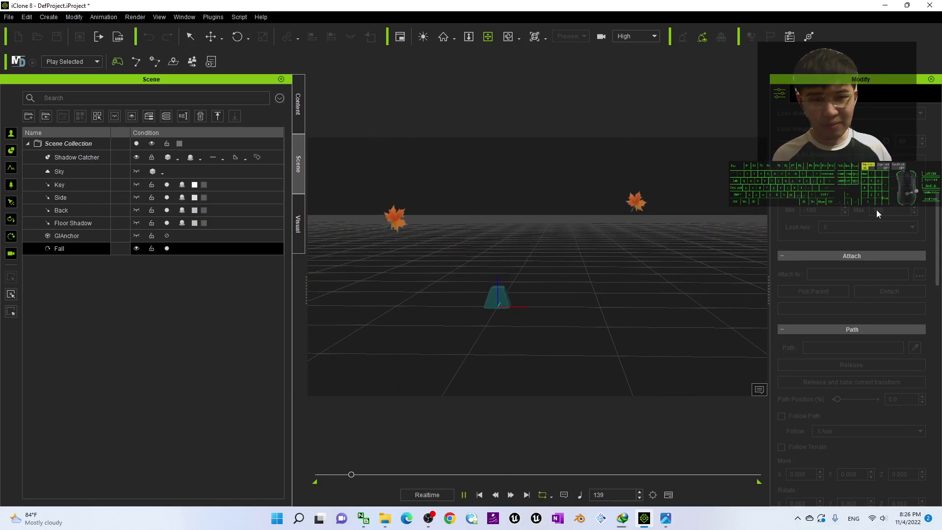
pyautogui.moveTo(937, 209); pyautogui.dragTo(936, 267)
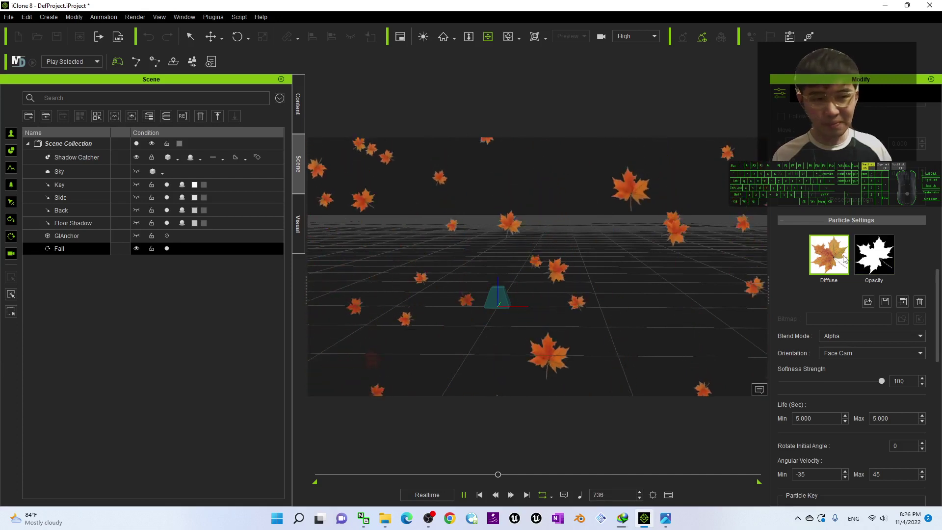
pyautogui.moveTo(831, 265)
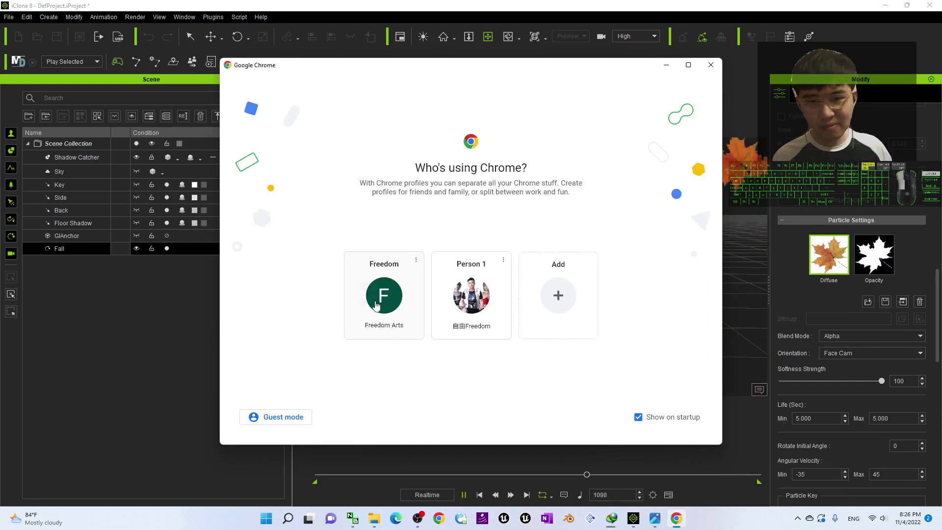
# Step: Open a Chrome profile and search Google Images for "leaf"
pyautogui.click(383, 297)
pyautogui.moveTo(330, 107); pyautogui.dragTo(434, 47)
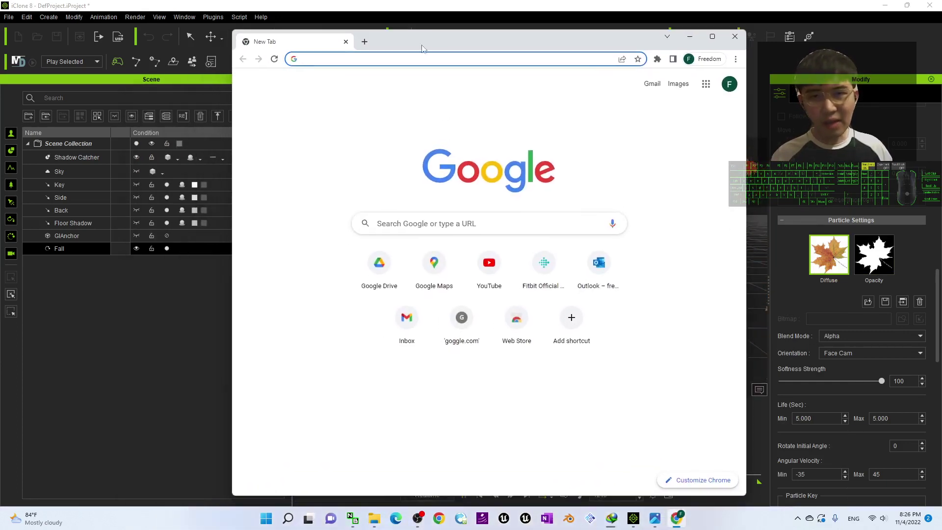
pyautogui.click(407, 57)
pyautogui.write('leaf')
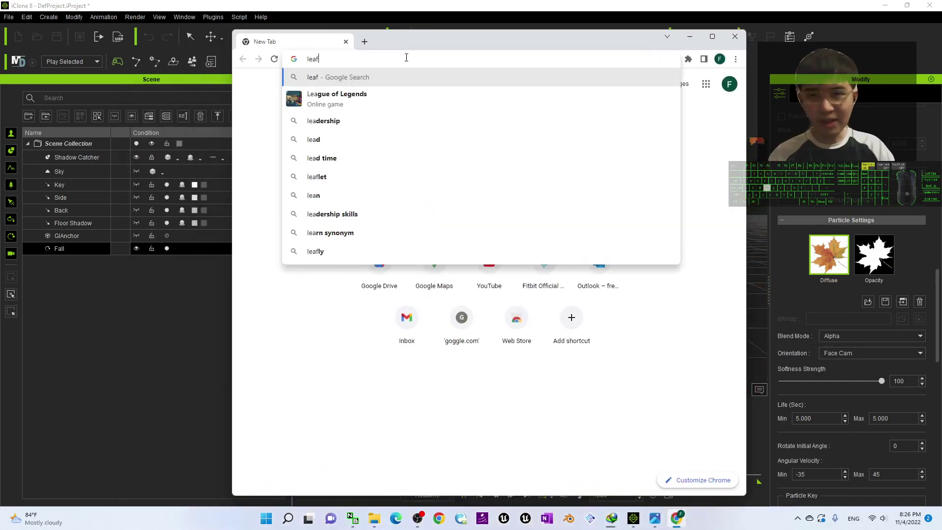
pyautogui.press('Return')
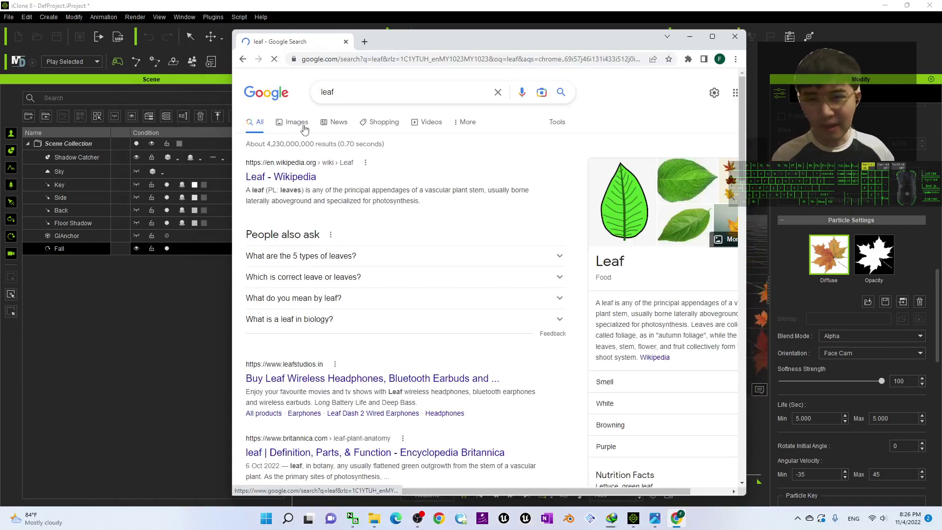
pyautogui.click(297, 123)
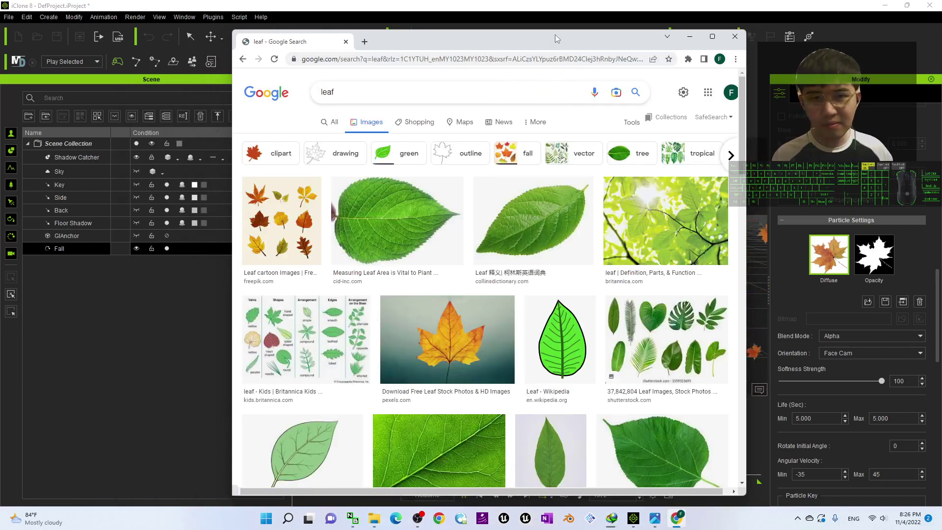
# Step: Refine the image search to "leaf png transparent background"
pyautogui.moveTo(554, 38); pyautogui.dragTo(578, 55)
pyautogui.click(403, 110)
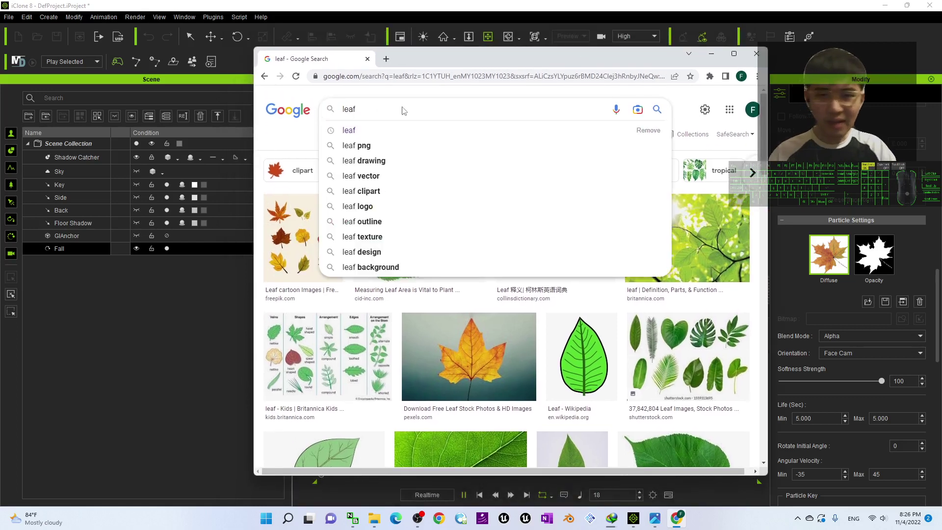
pyautogui.write('png t')
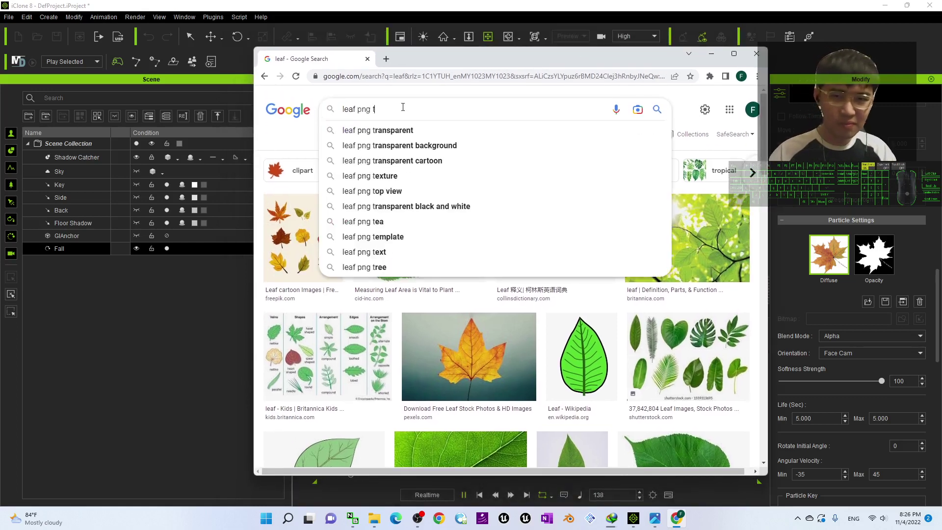
pyautogui.write('ransparent background')
pyautogui.press('Return')
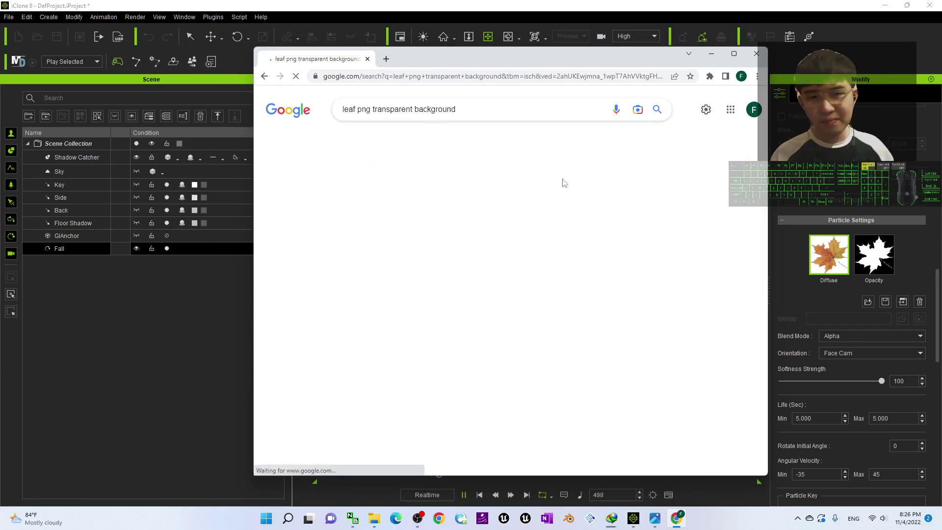
# Step: Preview the single green leaf image from PNG Play and save it to the Desktop as Green-Leaves-PNG-Photos.png
pyautogui.click(733, 53)
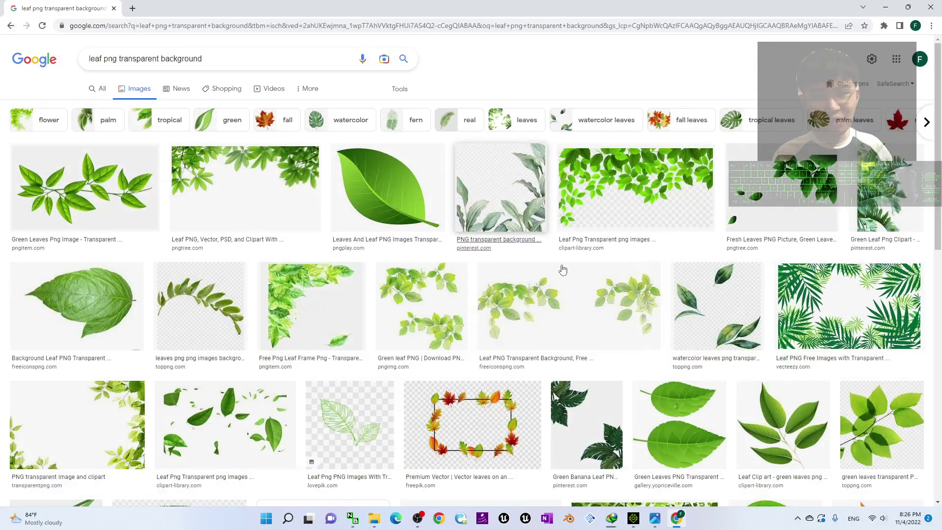
pyautogui.click(395, 209)
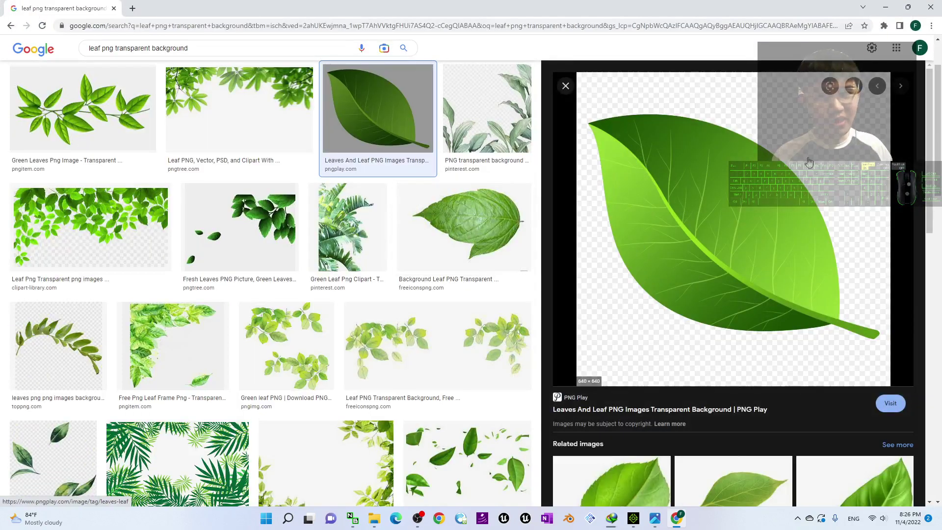
pyautogui.doubleClick(707, 6)
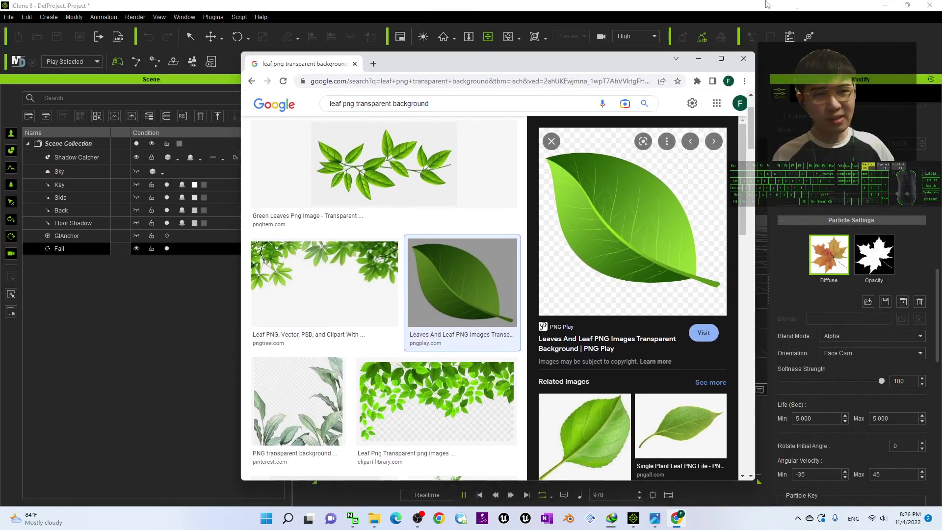
pyautogui.rightClick(589, 208)
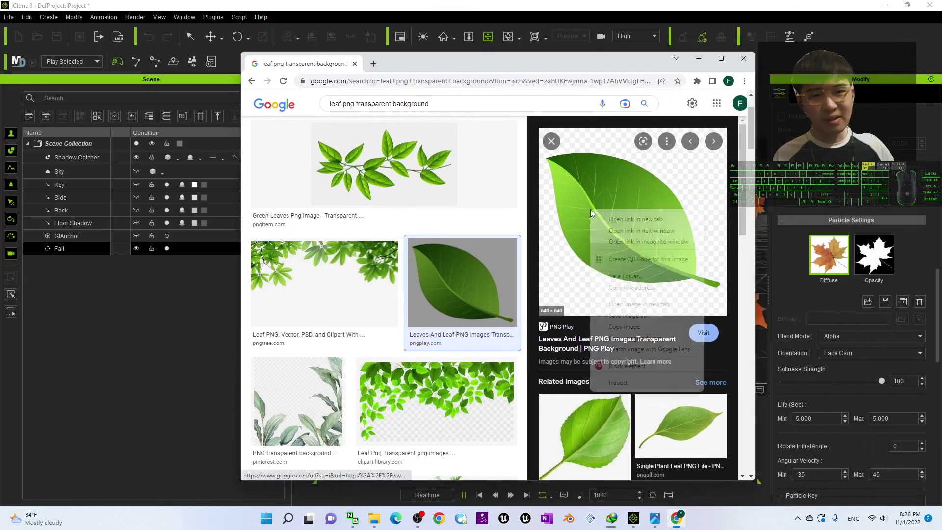
pyautogui.click(631, 316)
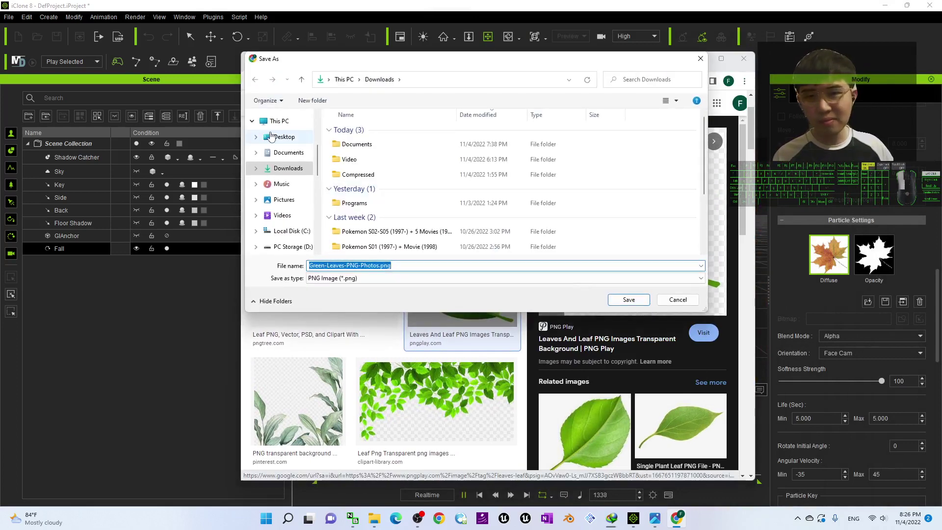
pyautogui.click(272, 137)
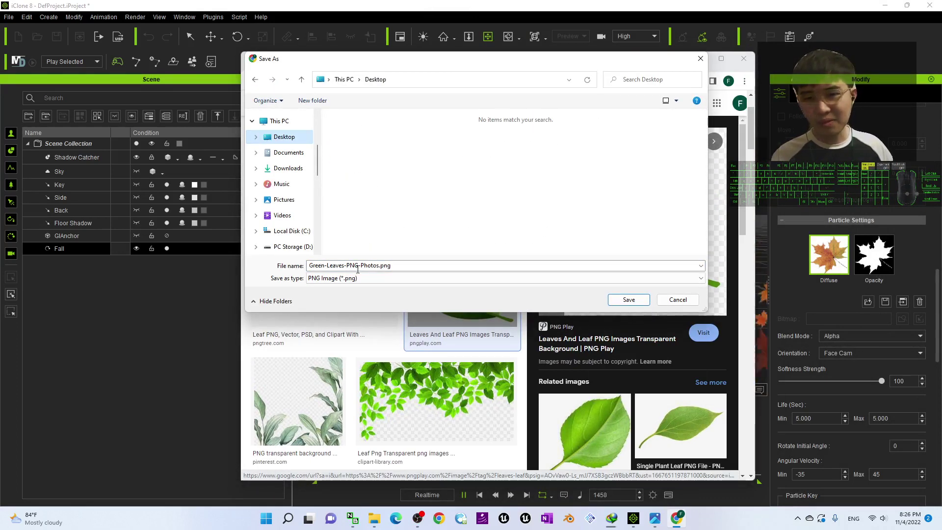
pyautogui.click(628, 299)
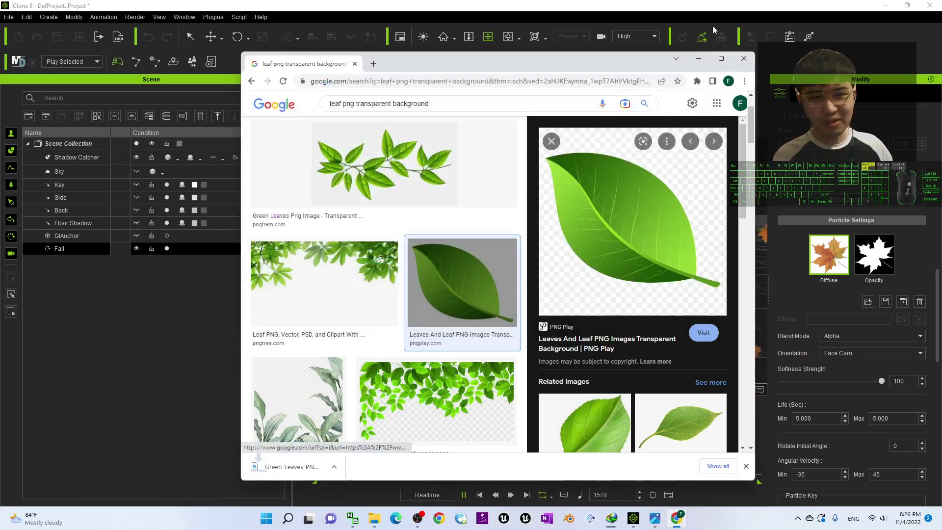
# Step: Return to iClone and replace the Fall particle's Diffuse texture with the downloaded green leaf image from the desktop, with iClone maximized
pyautogui.click(699, 59)
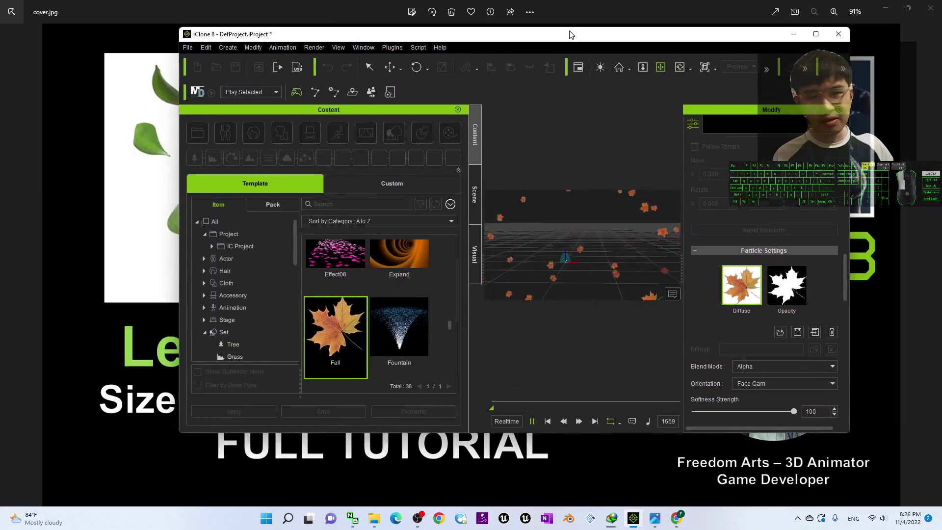
pyautogui.moveTo(569, 34); pyautogui.dragTo(586, 61)
pyautogui.click(884, 8)
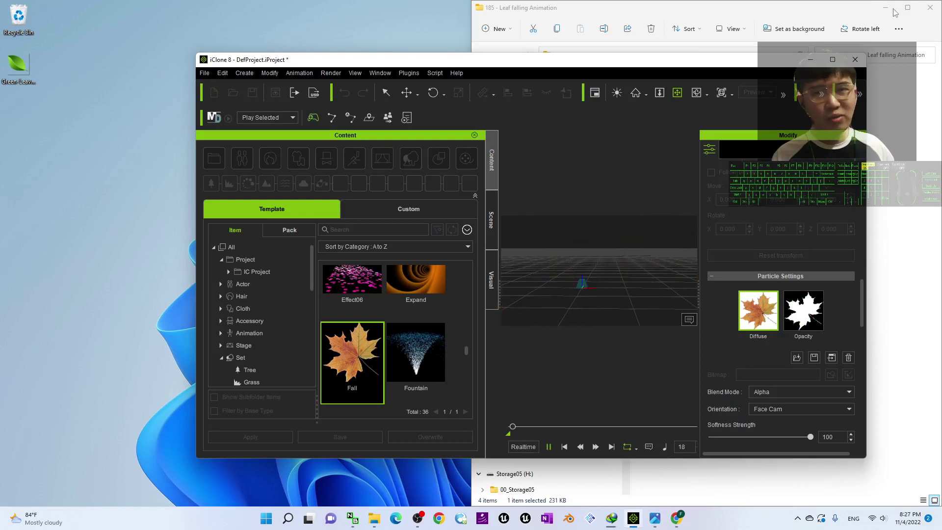
pyautogui.click(890, 8)
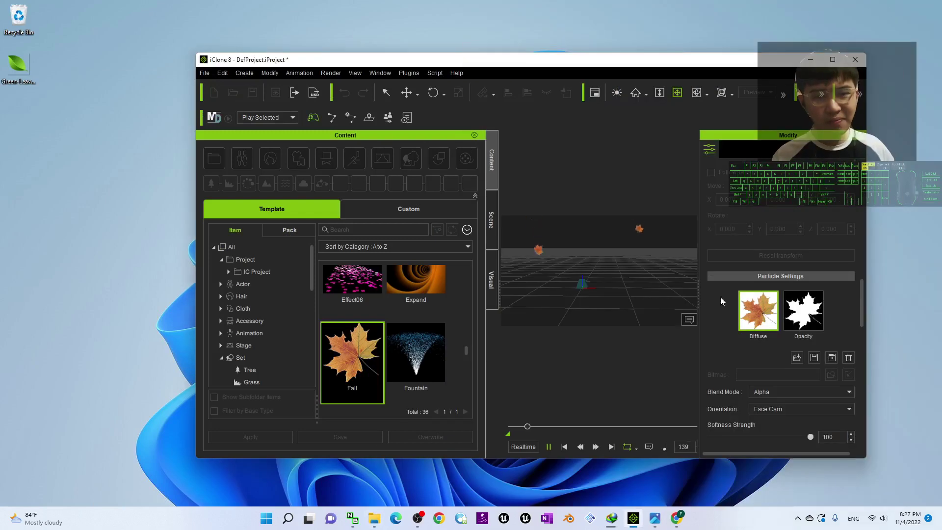
pyautogui.moveTo(24, 82); pyautogui.dragTo(758, 312)
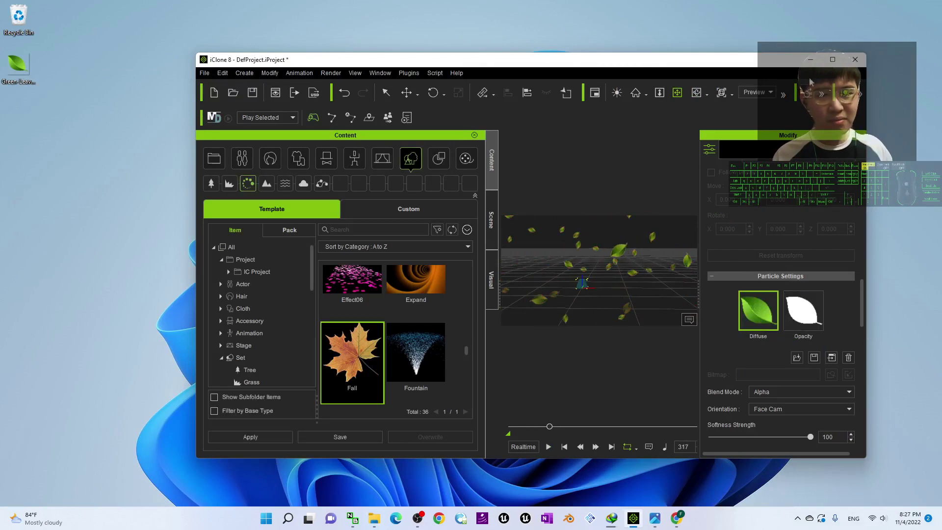
pyautogui.click(832, 60)
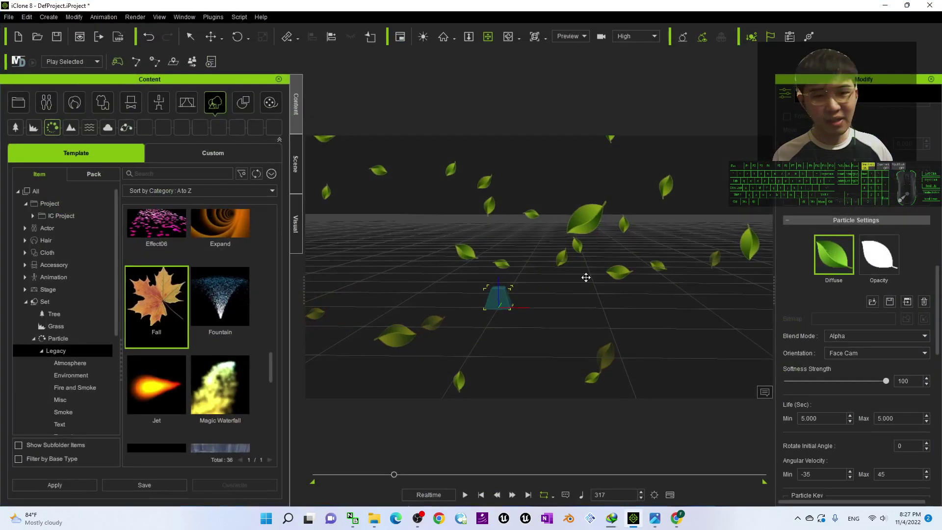
# Step: Play the animation with the green leaf texture, preview its opacity map and examine the falling leaves from several angles
pyautogui.click(465, 495)
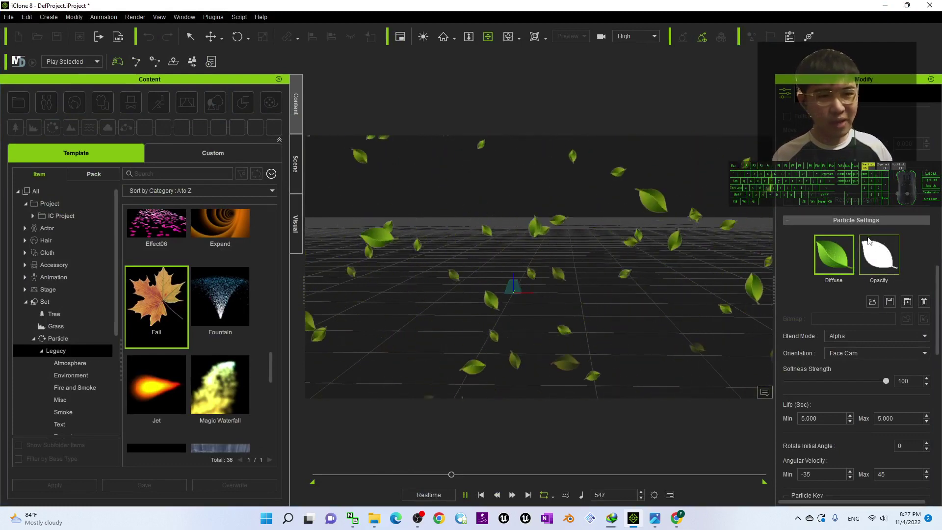
pyautogui.moveTo(890, 265)
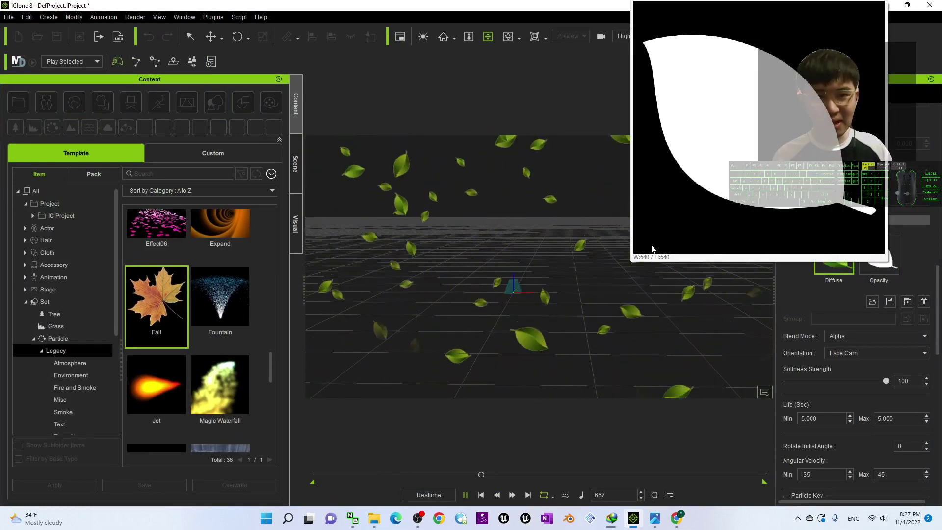
pyautogui.press('c')
pyautogui.moveTo(490, 284); pyautogui.dragTo(576, 323)
pyautogui.scroll(3, 576, 323)
pyautogui.keyDown('shift'); pyautogui.scroll(-4, 577, 319); pyautogui.keyUp('shift')
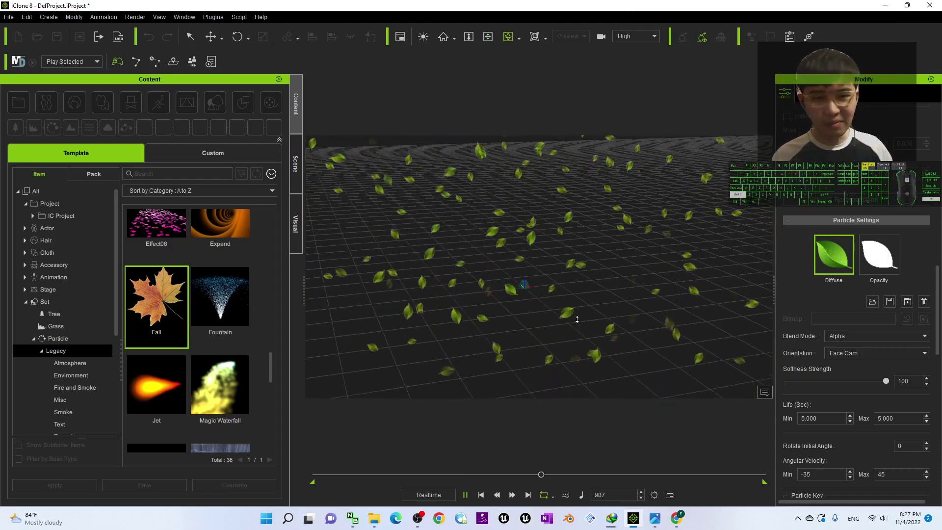
pyautogui.scroll(-5, 577, 319)
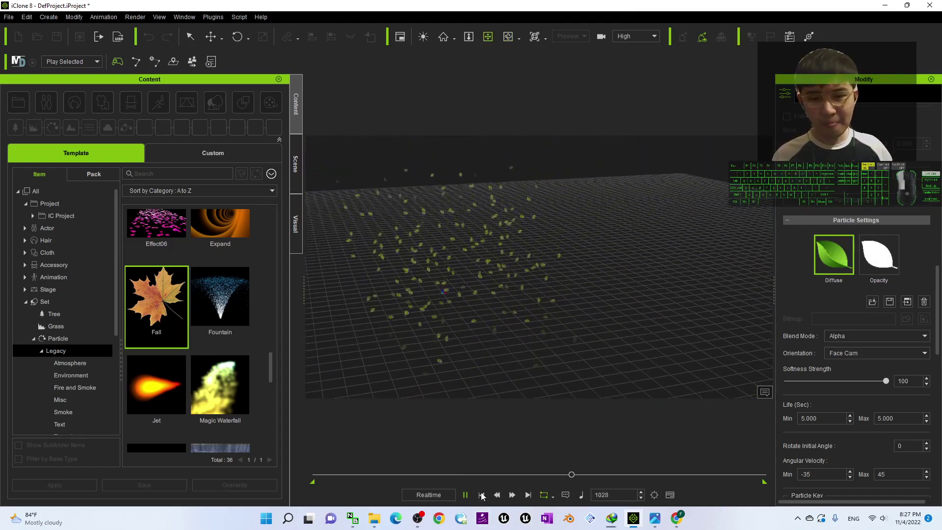
# Step: Replay the leaf fall from the first frame and examine it from a low angle and from above
pyautogui.click(481, 495)
pyautogui.moveTo(456, 243); pyautogui.dragTo(479, 458, button='right')
pyautogui.click(464, 494)
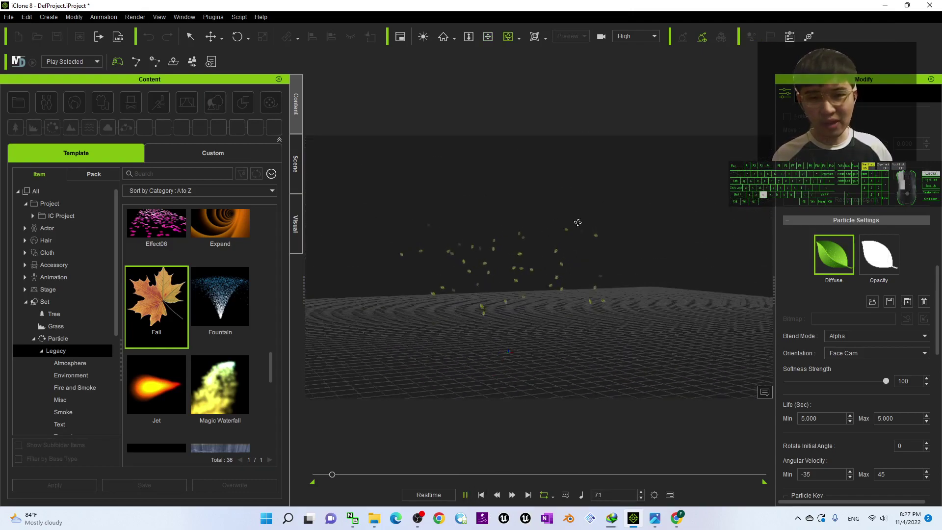
pyautogui.moveTo(529, 312); pyautogui.dragTo(478, 330, button='right')
pyautogui.scroll(3, 493, 280)
pyautogui.press('c')
pyautogui.moveTo(442, 173); pyautogui.dragTo(579, 319)
# Step: Check the cover.jpg reference image, and set the Fall particle's Size Multiplier to 2.88 in iClone
pyautogui.click(656, 521)
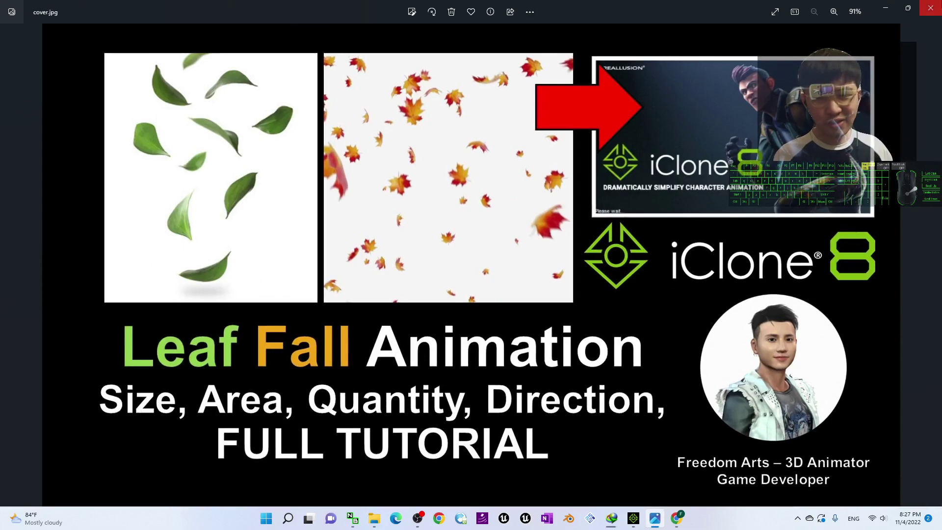
pyautogui.click(886, 9)
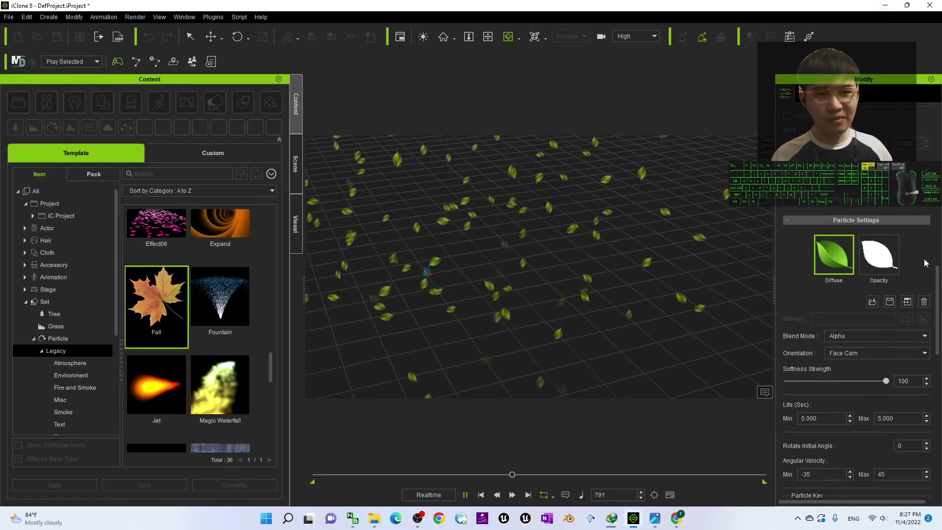
pyautogui.scroll(-3, 939, 295)
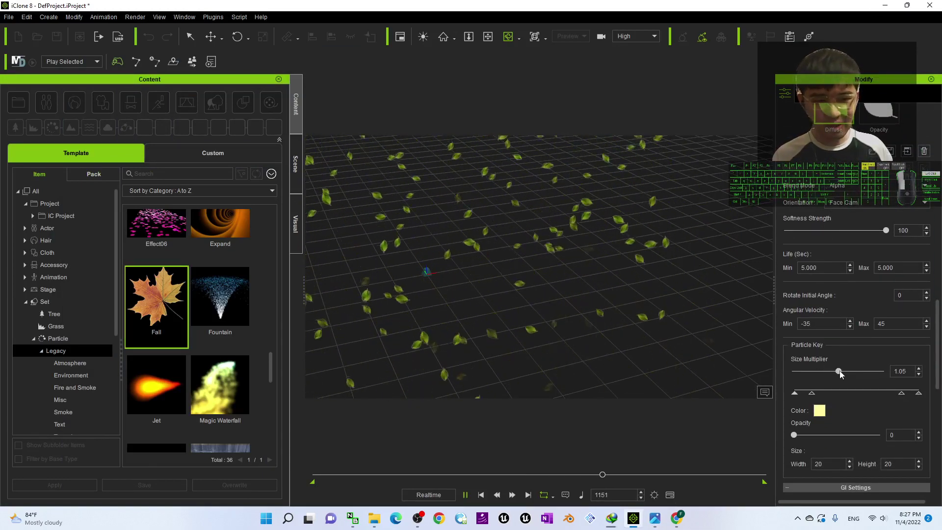
pyautogui.moveTo(844, 373); pyautogui.dragTo(849, 372)
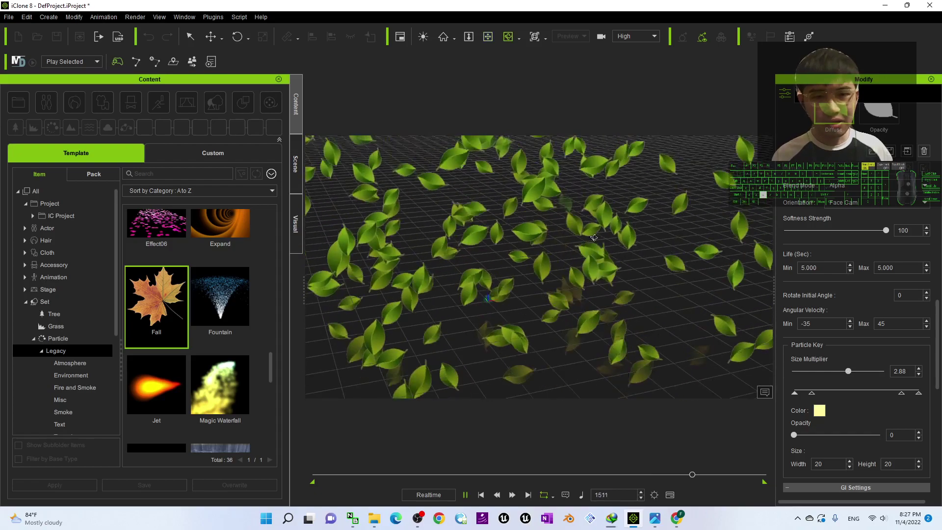
# Step: Set the emitter's Quota to 20 and examine the reduced leaf fall in the viewport
pyautogui.scroll(-3, 940, 333)
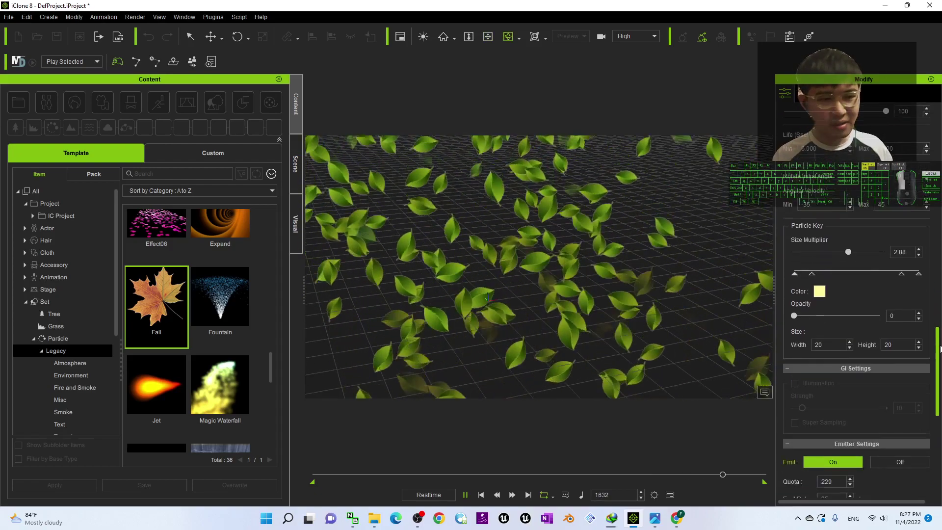
pyautogui.moveTo(940, 349); pyautogui.dragTo(936, 392)
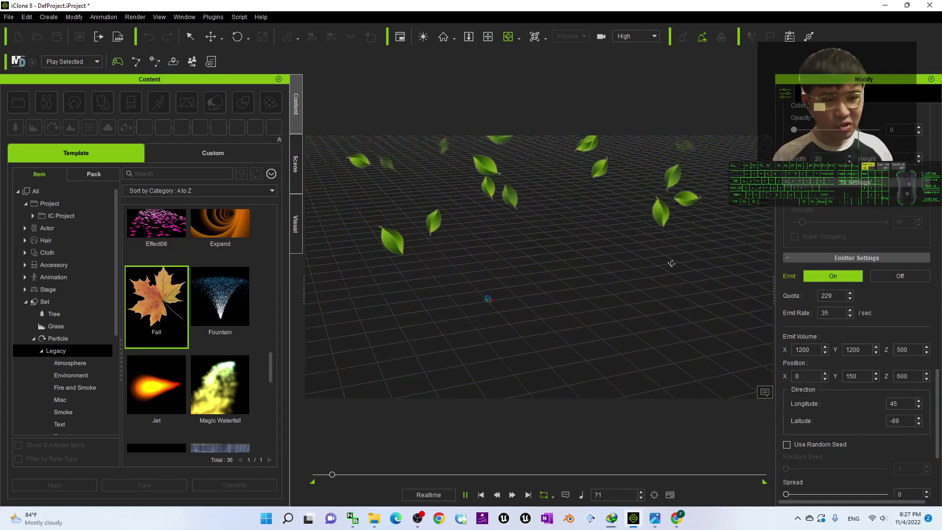
pyautogui.moveTo(564, 273)
pyautogui.mouseDown()
pyautogui.moveTo(551, 239)
pyautogui.moveTo(560, 287)
pyautogui.mouseUp()
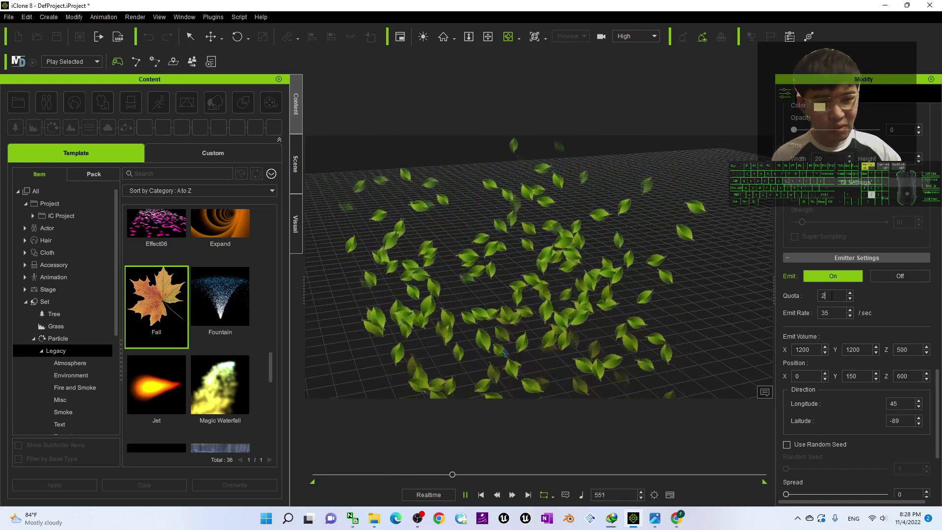
pyautogui.write('20')
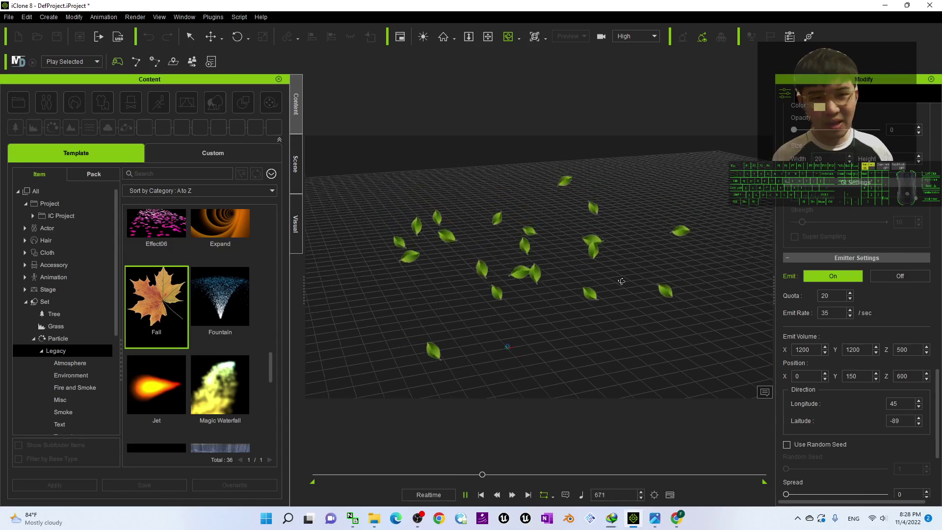
pyautogui.write('c')
pyautogui.moveTo(640, 263); pyautogui.dragTo(657, 276)
pyautogui.moveTo(656, 277); pyautogui.dragTo(711, 280, button='right')
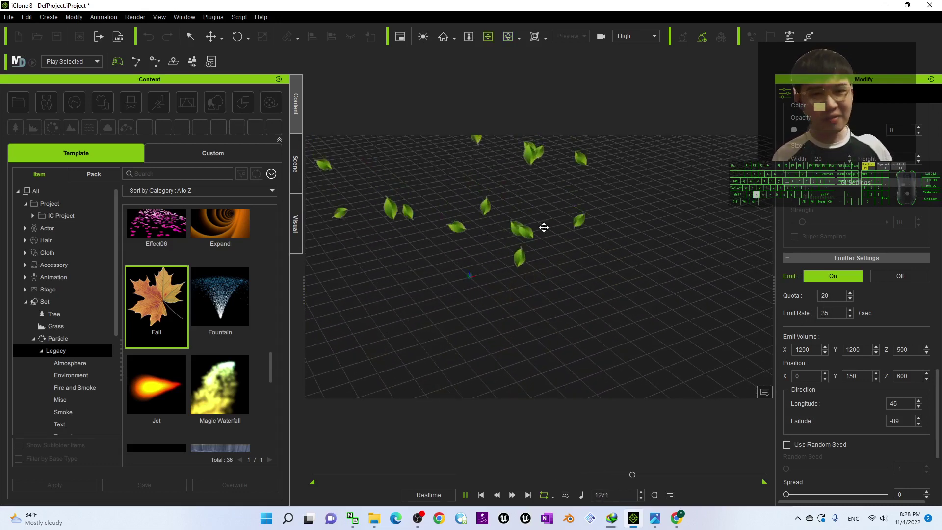
# Step: Set the Emit Rate to 2 per second and watch the leaves fall from different angles
pyautogui.doubleClick(832, 312)
pyautogui.write('2')
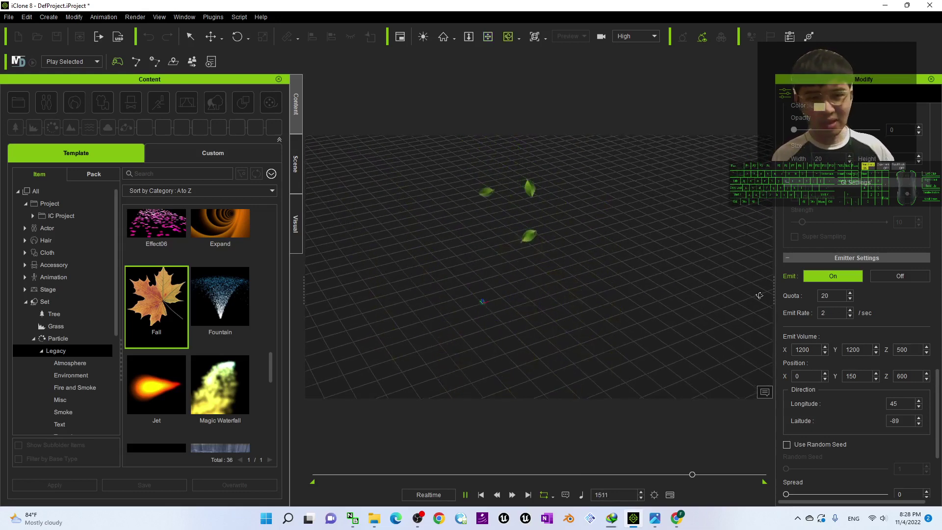
pyautogui.write('c')
pyautogui.moveTo(579, 284); pyautogui.dragTo(564, 257)
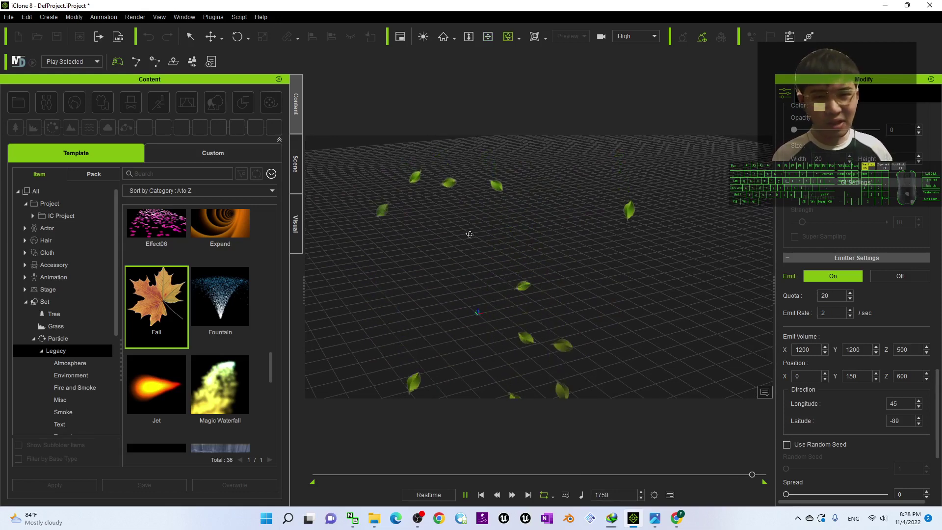
pyautogui.moveTo(473, 238); pyautogui.dragTo(430, 210, button='right')
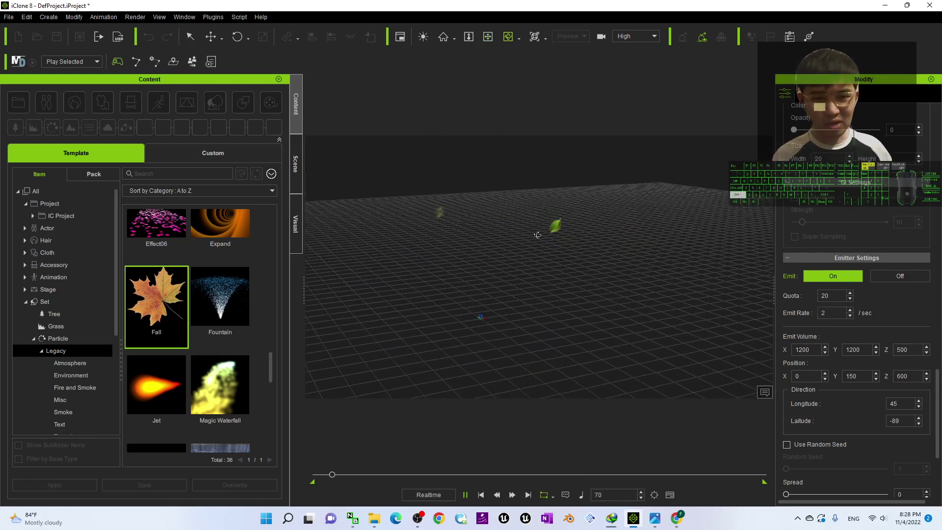
pyautogui.moveTo(475, 241); pyautogui.dragTo(759, 286, button='right')
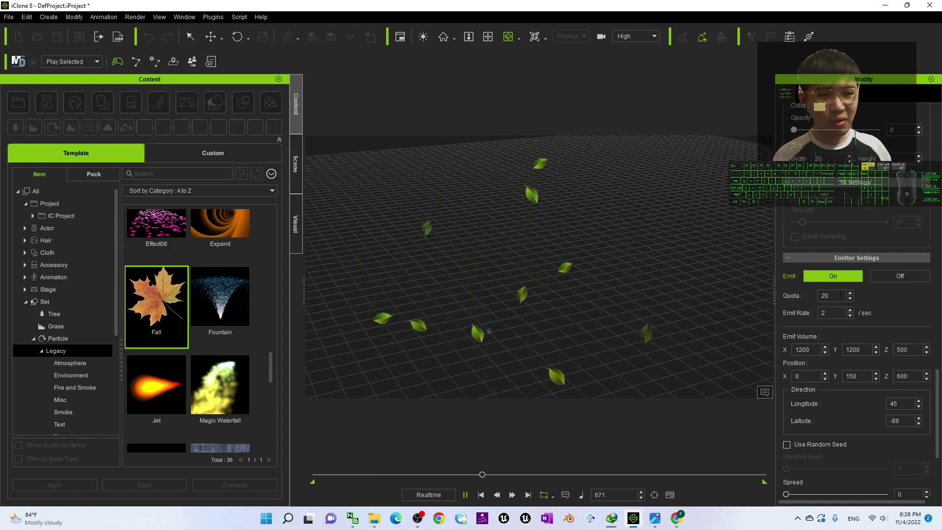
# Step: Set the Emit Rate to 500 per second and the Quota to 1000, and examine the dense leaf fall
pyautogui.doubleClick(831, 312)
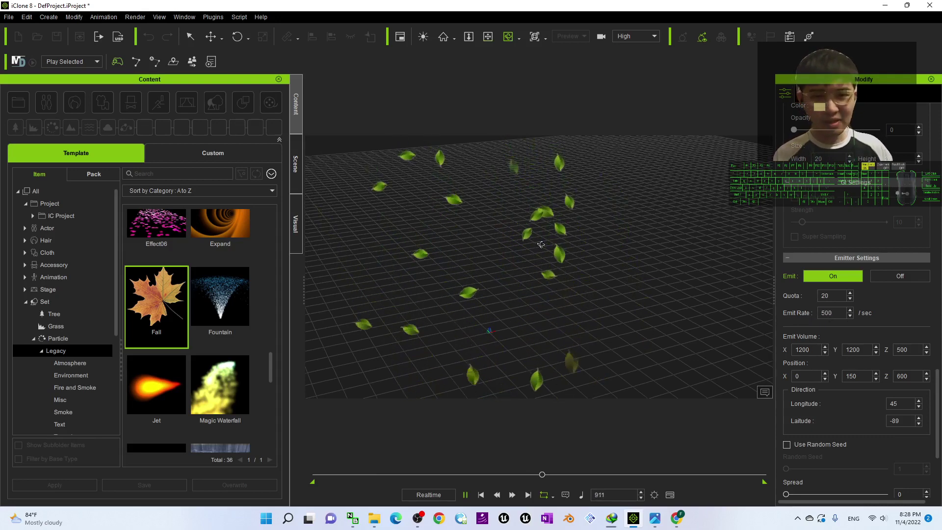
pyautogui.moveTo(541, 244); pyautogui.dragTo(549, 265)
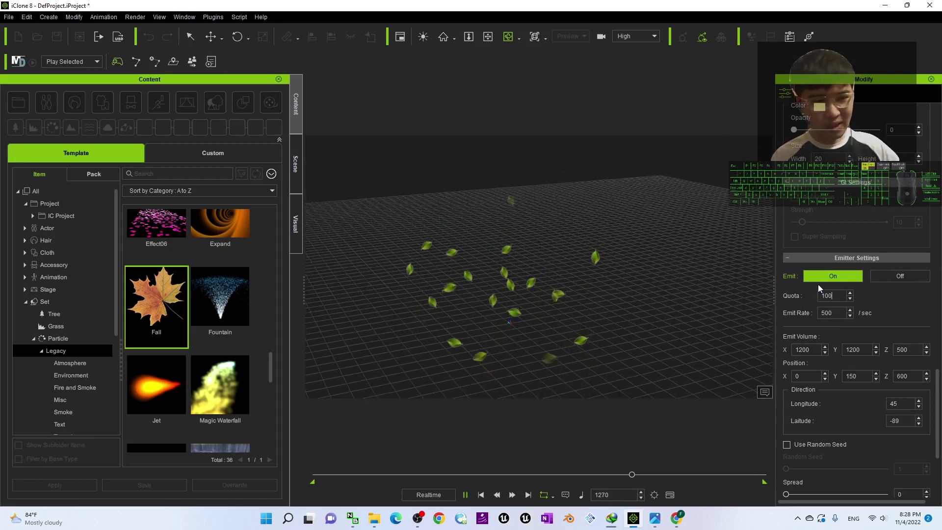
pyautogui.press('Return')
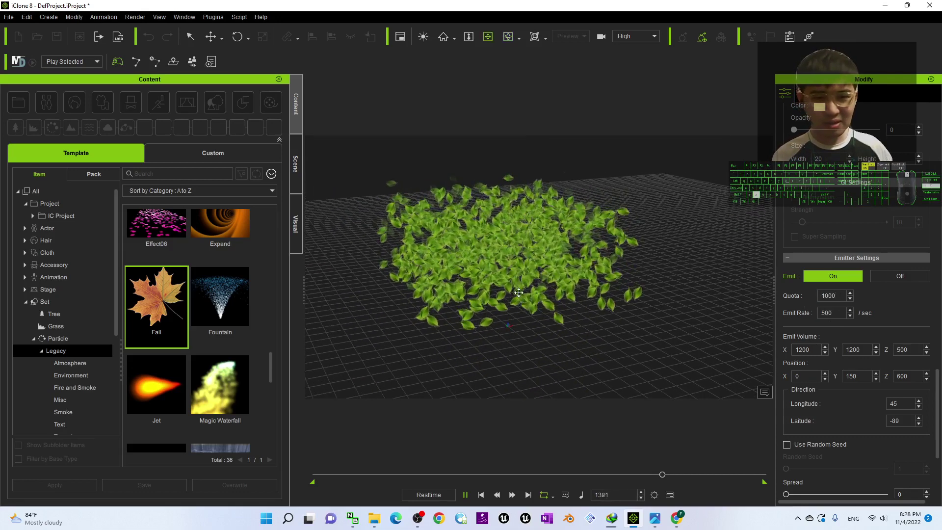
pyautogui.moveTo(515, 280); pyautogui.dragTo(490, 247)
pyautogui.press('x')
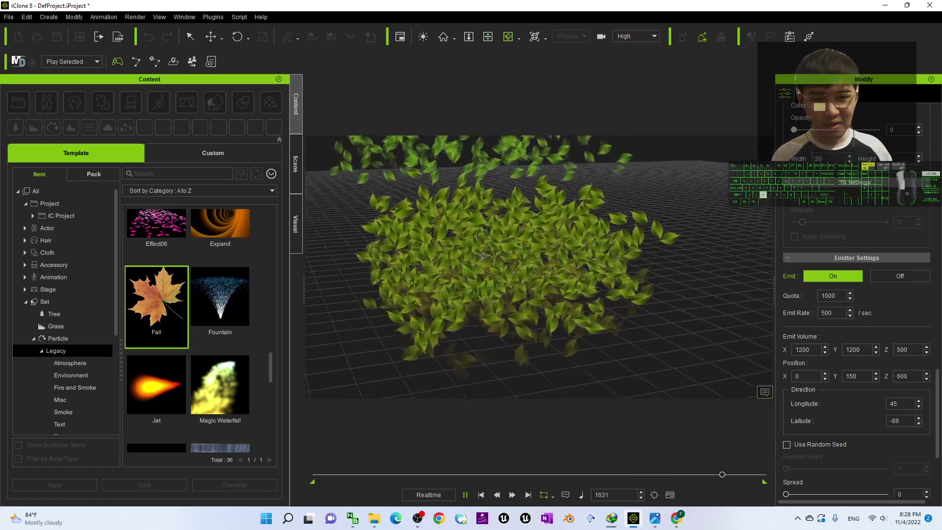
pyautogui.scroll(4, 500, 250)
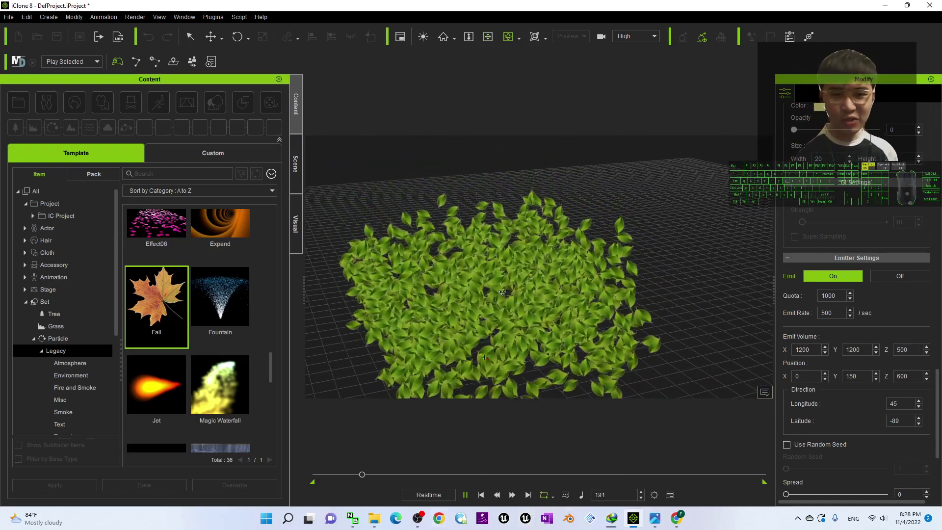
# Step: Set the Quota to 200 and the Emit Rate to 50 per second, and review the leaf fall
pyautogui.moveTo(936, 392)
pyautogui.mouseDown()
pyautogui.moveTo(936, 288)
pyautogui.moveTo(931, 383)
pyautogui.mouseUp()
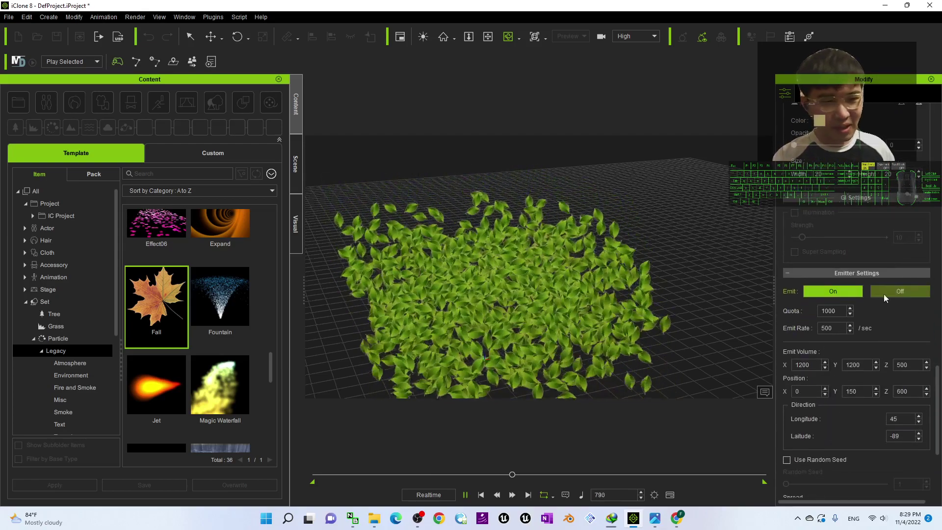
pyautogui.moveTo(838, 310); pyautogui.dragTo(695, 296)
pyautogui.write('200')
pyautogui.press('Return')
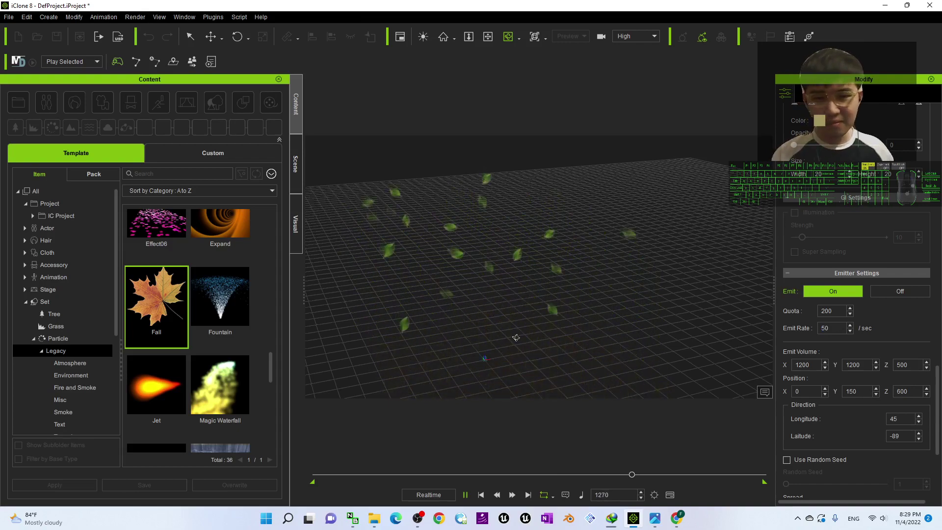
pyautogui.moveTo(516, 337); pyautogui.dragTo(545, 292)
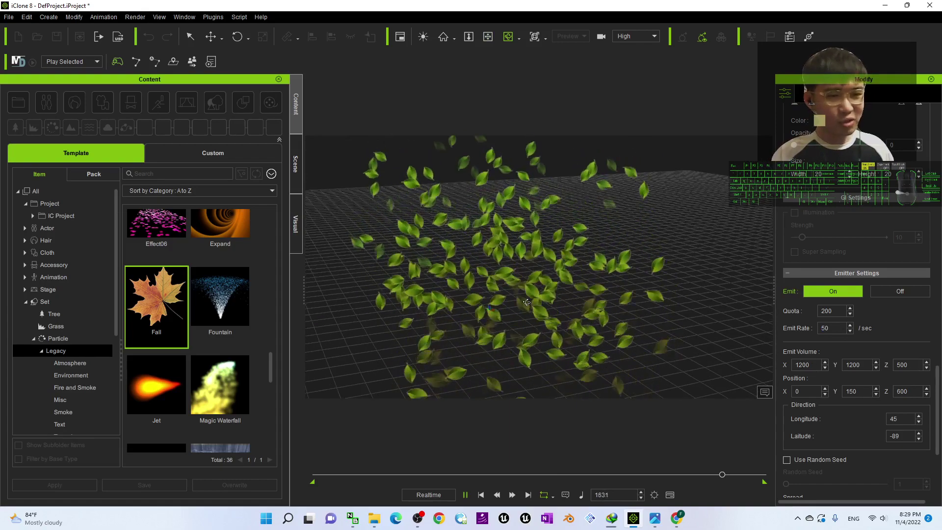
pyautogui.moveTo(545, 293); pyautogui.dragTo(544, 317)
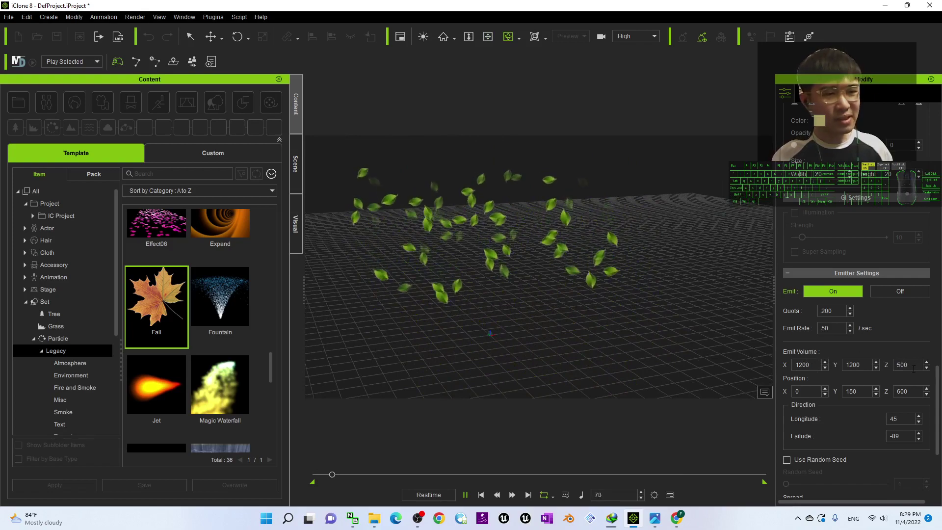
# Step: Set the Emit Volume's Z value to 2000 and replay the animation from the first frame to check the spread
pyautogui.write('2000')
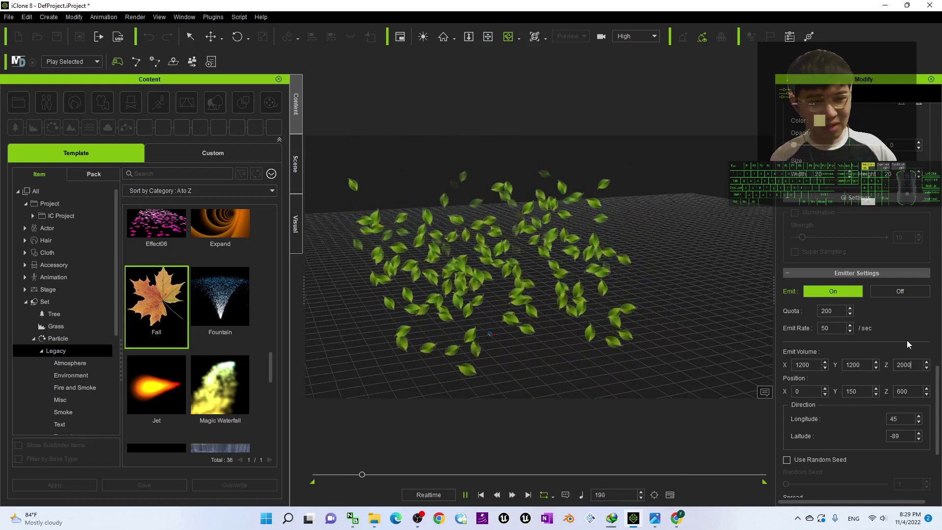
pyautogui.click(480, 494)
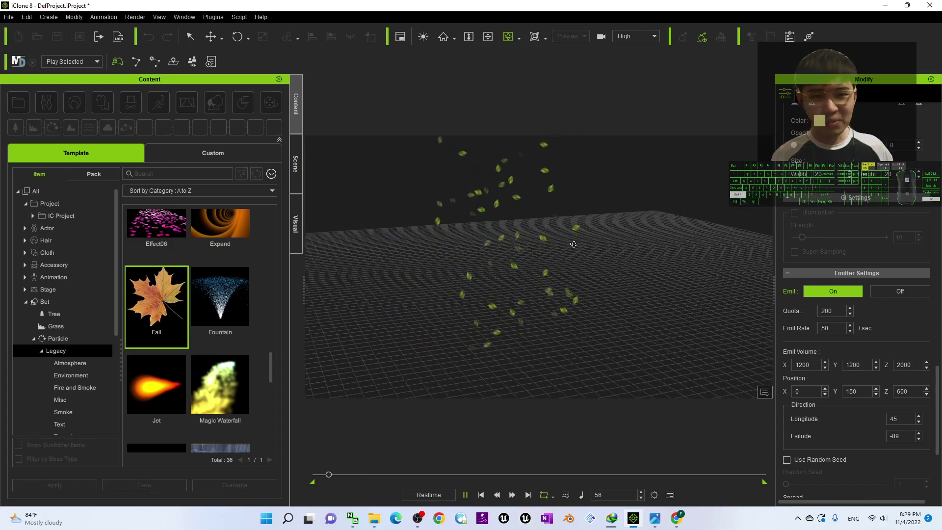
pyautogui.moveTo(572, 242); pyautogui.dragTo(531, 333)
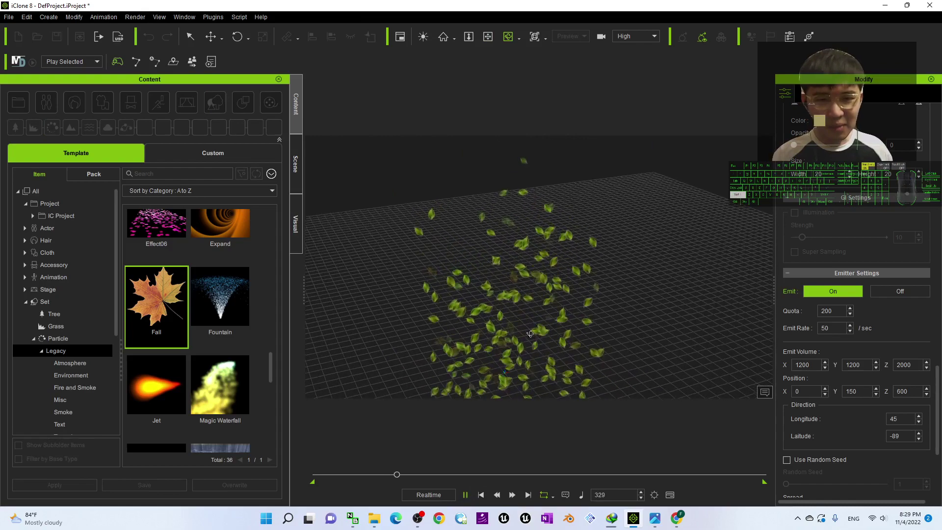
# Step: Set the Emit Volume's X value to 5000 and view the leaf fall from a wider viewpoint
pyautogui.moveTo(530, 333); pyautogui.dragTo(503, 258, button='right')
pyautogui.moveTo(504, 258); pyautogui.dragTo(545, 280)
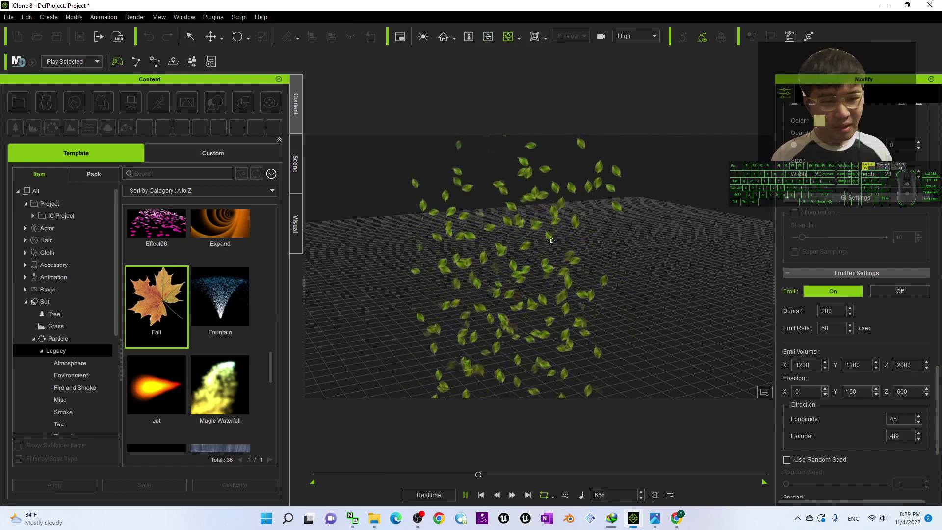
pyautogui.moveTo(548, 235); pyautogui.dragTo(555, 279, button='right')
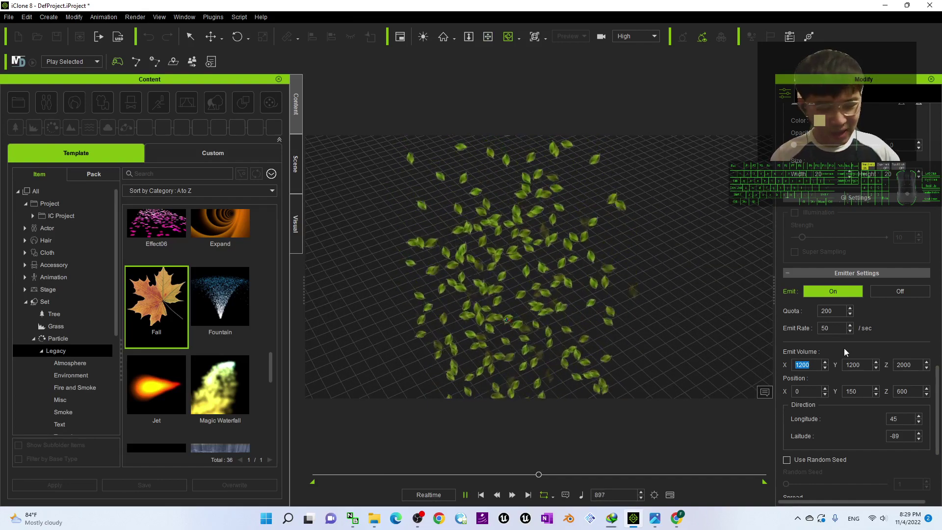
pyautogui.write('5000')
pyautogui.scroll(-5, 503, 306)
pyautogui.press('c')
pyautogui.moveTo(506, 305); pyautogui.dragTo(503, 306)
pyautogui.moveTo(503, 307); pyautogui.dragTo(709, 191, button='right')
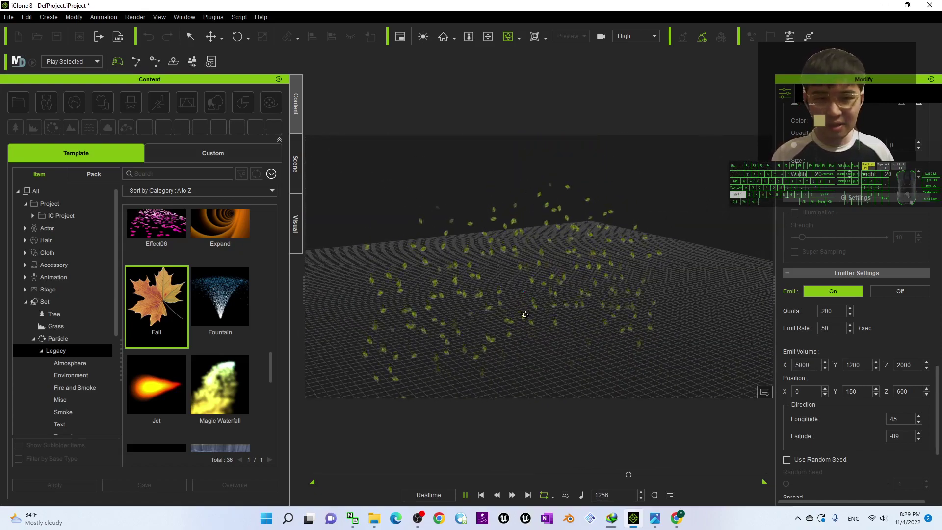
# Step: Examine the leaf distribution across the enlarged emit volume from closer up and from different angles
pyautogui.scroll(5, 525, 312)
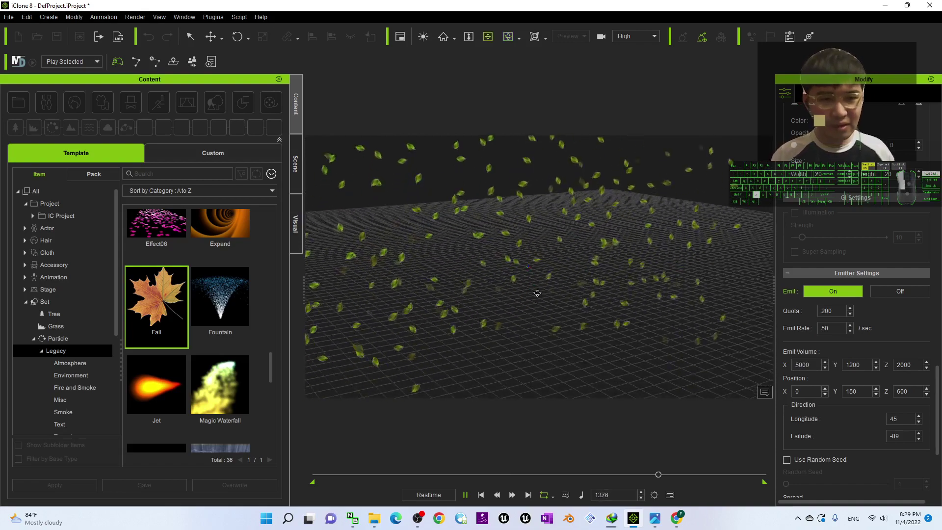
pyautogui.moveTo(525, 312); pyautogui.dragTo(657, 248, button='right')
pyautogui.moveTo(657, 247); pyautogui.dragTo(670, 223)
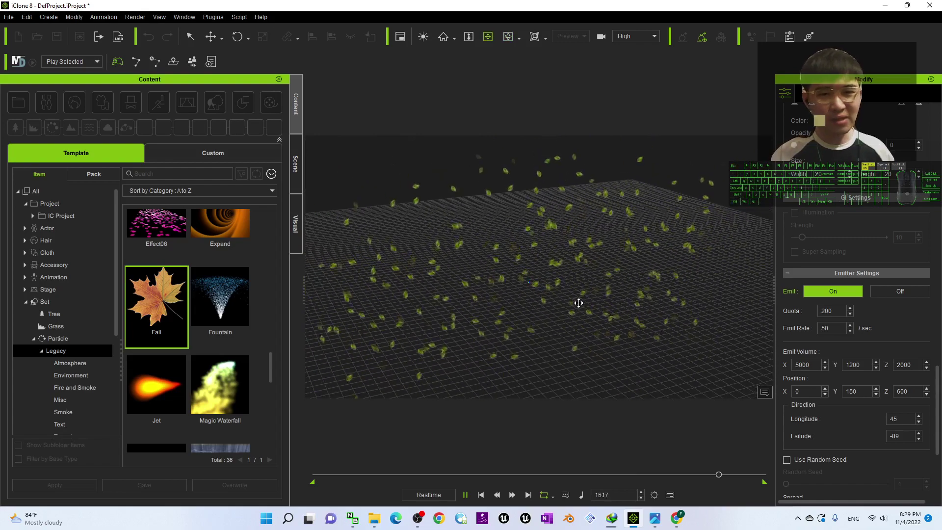
pyautogui.moveTo(574, 311); pyautogui.dragTo(488, 290)
pyautogui.scroll(3, 487, 289)
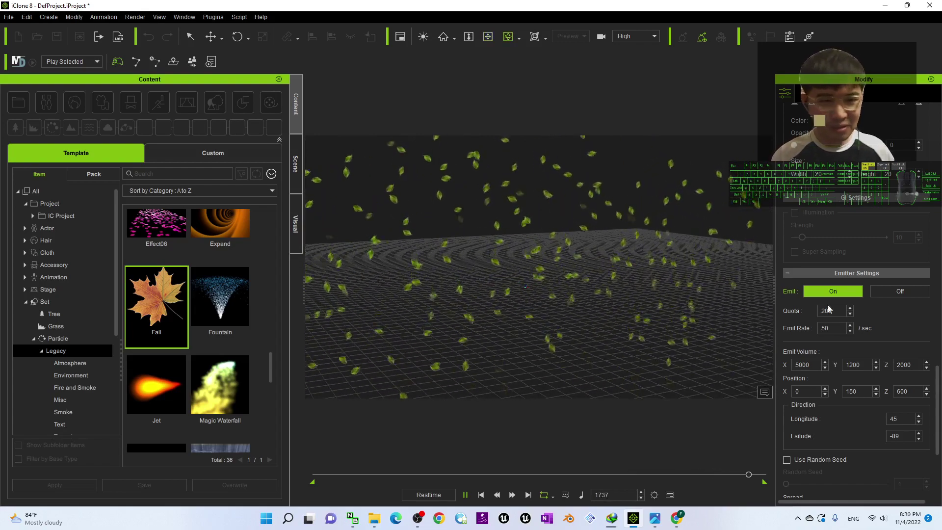
# Step: Set the emitter's Quota to 2000 and view the leaf fall from another angle
pyautogui.moveTo(941, 410); pyautogui.dragTo(941, 356)
pyautogui.scroll(4, 856, 294)
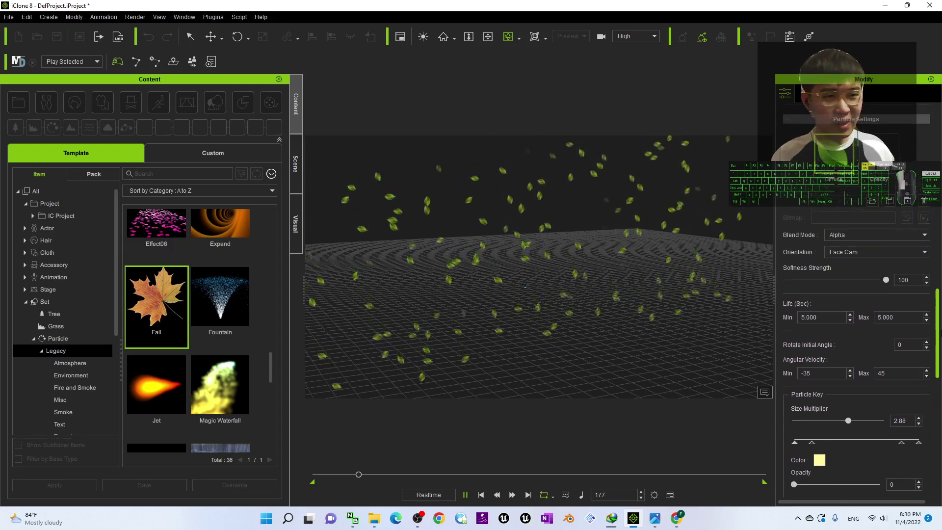
pyautogui.scroll(-9, 857, 344)
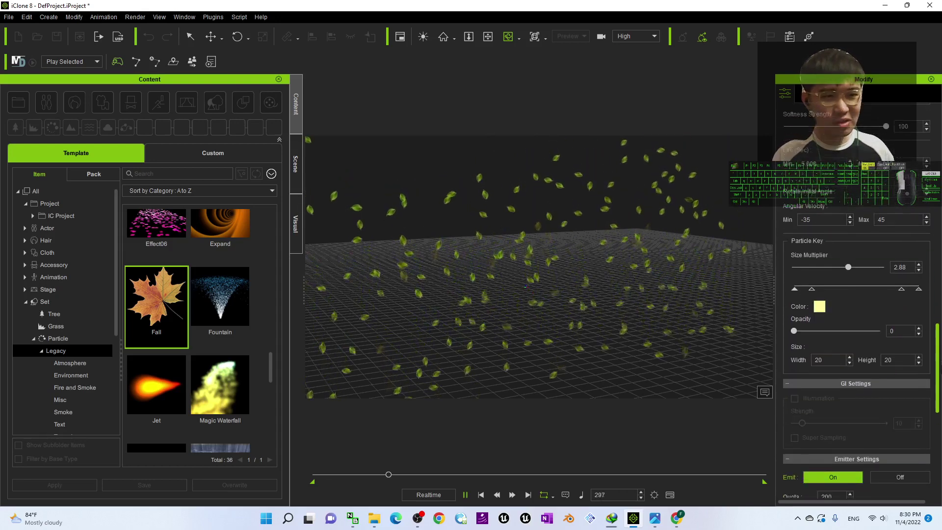
pyautogui.scroll(-2, 848, 377)
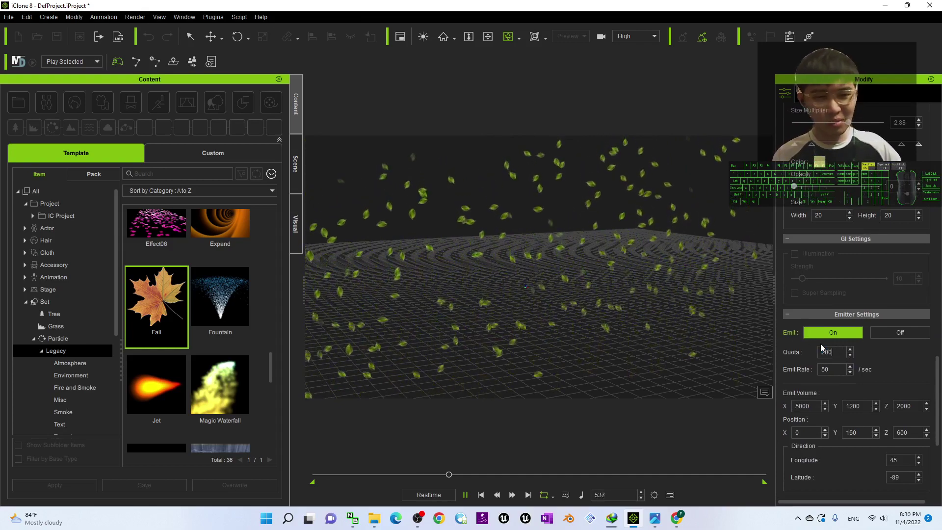
pyautogui.moveTo(686, 276); pyautogui.dragTo(610, 294)
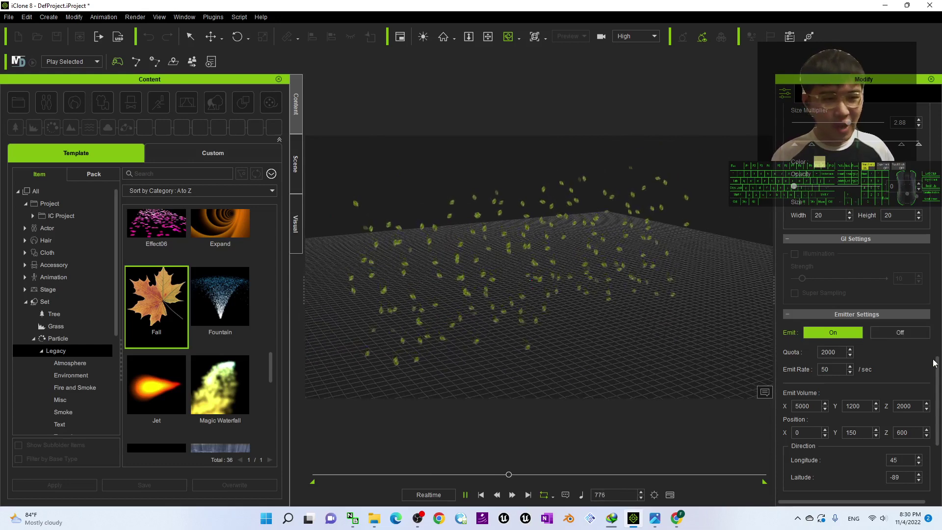
# Step: Set the particle force's Wind X value to 2000
pyautogui.scroll(-9, 900, 339)
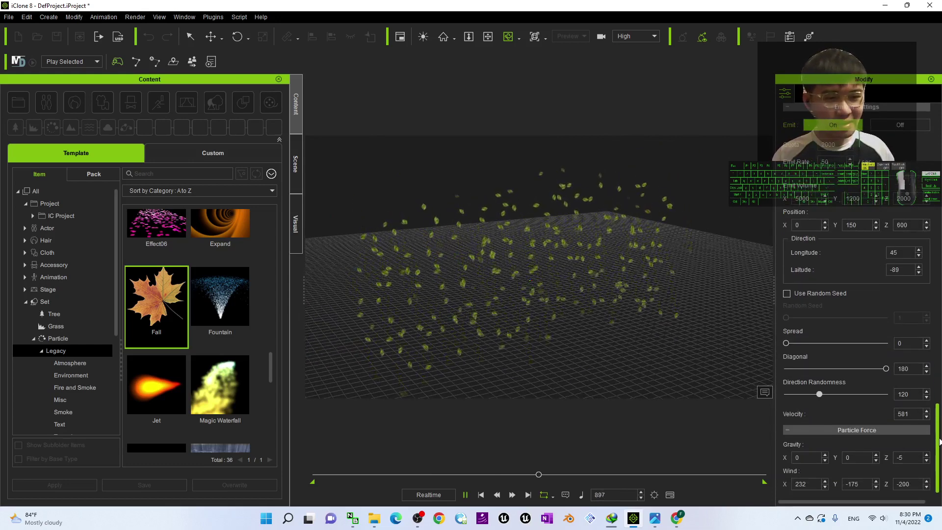
pyautogui.moveTo(938, 422); pyautogui.dragTo(924, 374)
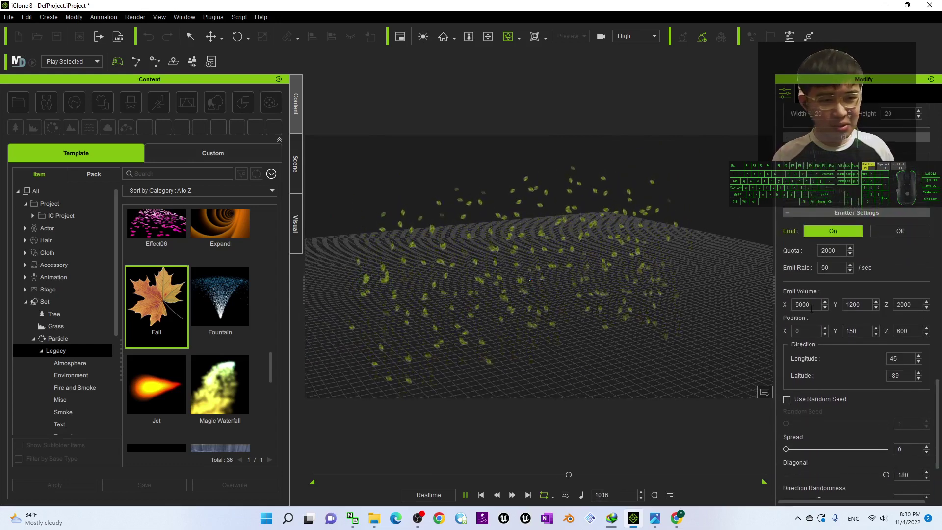
pyautogui.keyDown('shift'); pyautogui.scroll(4, 448, 234); pyautogui.keyUp('shift')
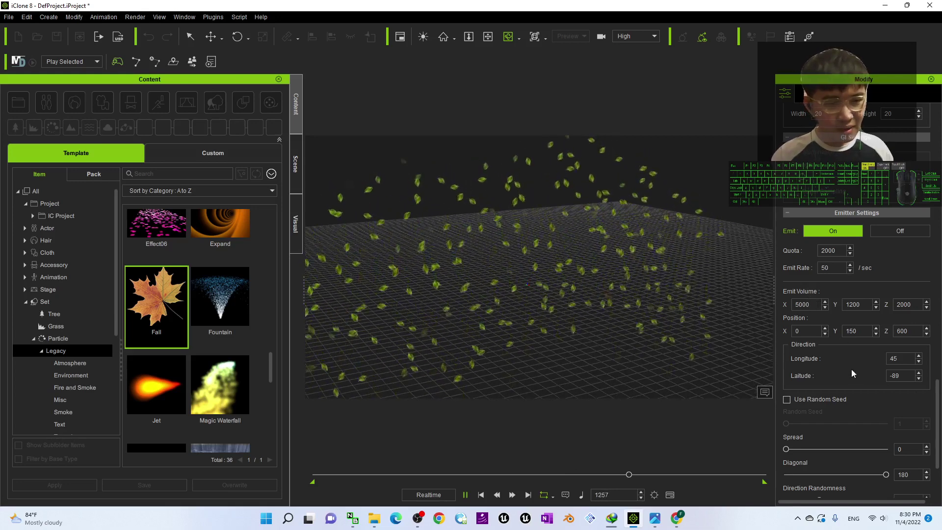
pyautogui.scroll(-5, 939, 405)
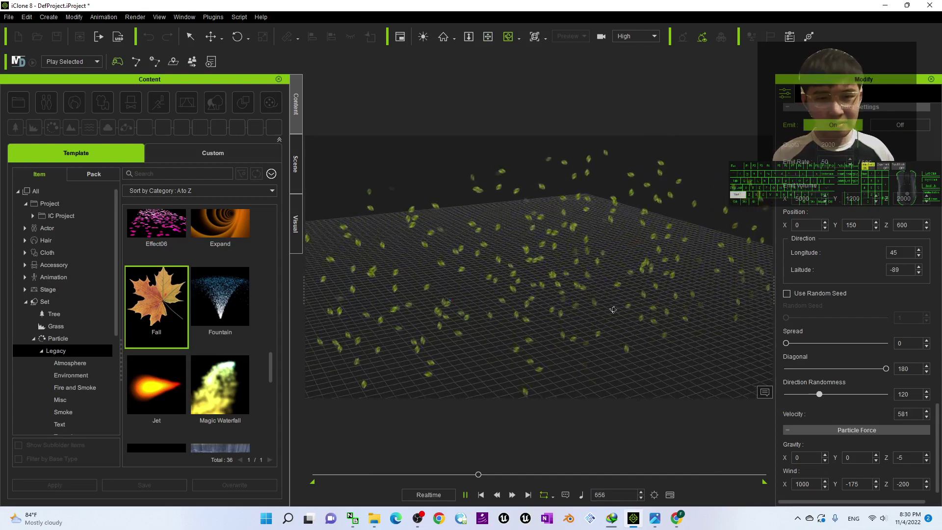
pyautogui.doubleClick(813, 483)
pyautogui.write('200')
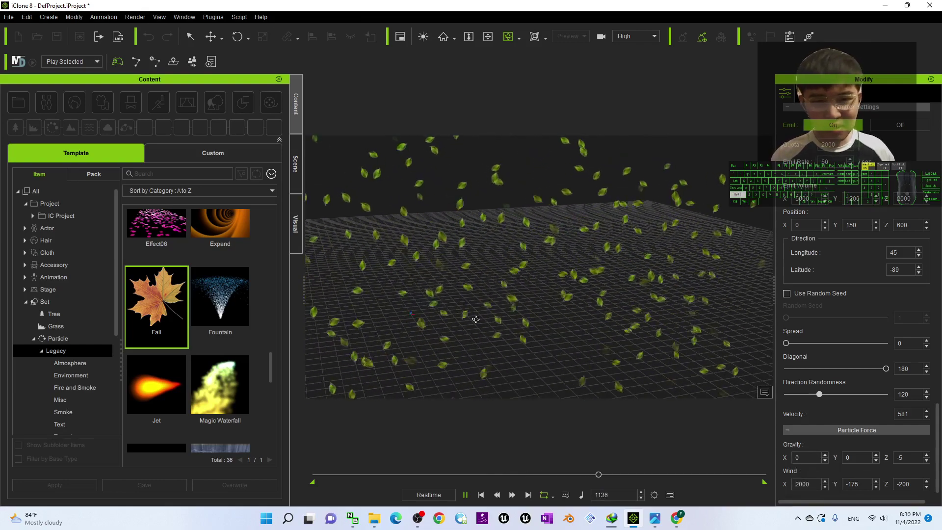
# Step: Set the Wind Y value to -5000 and watch how the leaves drift from several angles
pyautogui.moveTo(494, 307); pyautogui.dragTo(654, 300)
pyautogui.moveTo(655, 300); pyautogui.dragTo(469, 269, button='right')
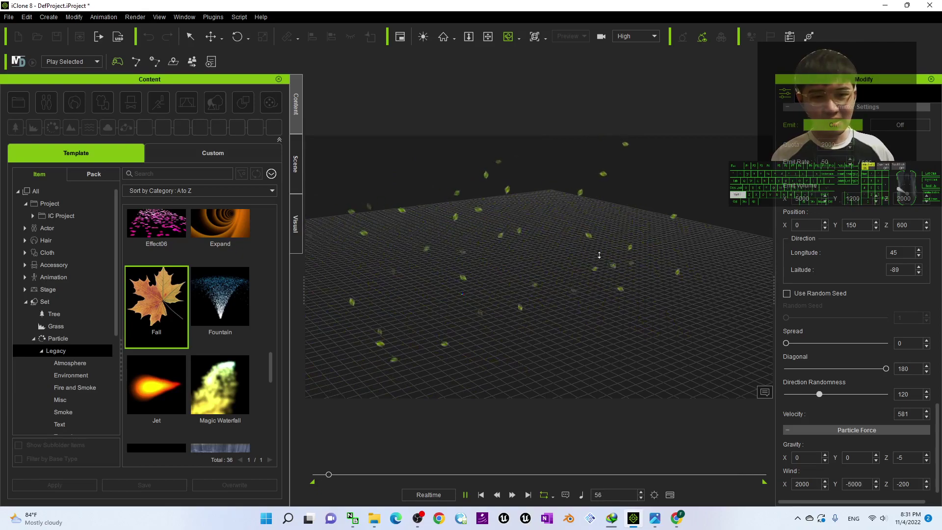
pyautogui.moveTo(585, 243); pyautogui.dragTo(705, 327, button='right')
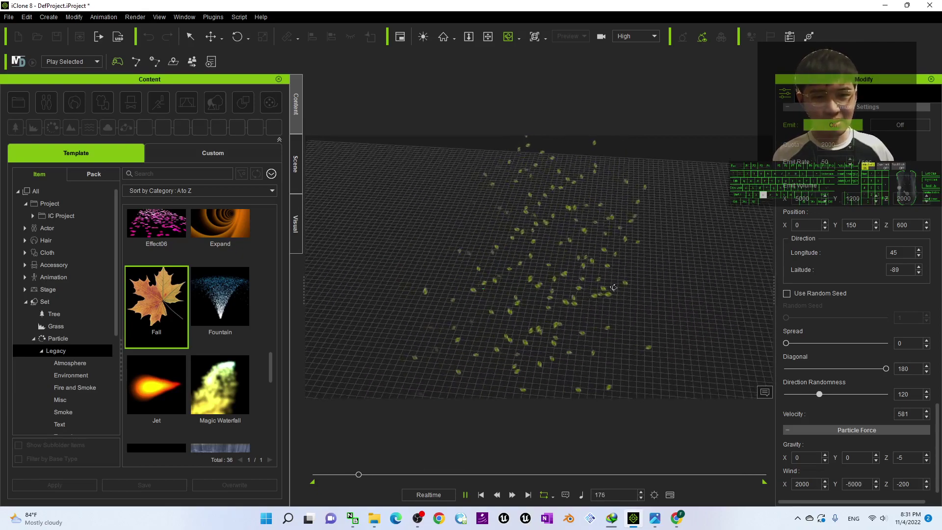
pyautogui.moveTo(634, 298); pyautogui.dragTo(602, 217, button='right')
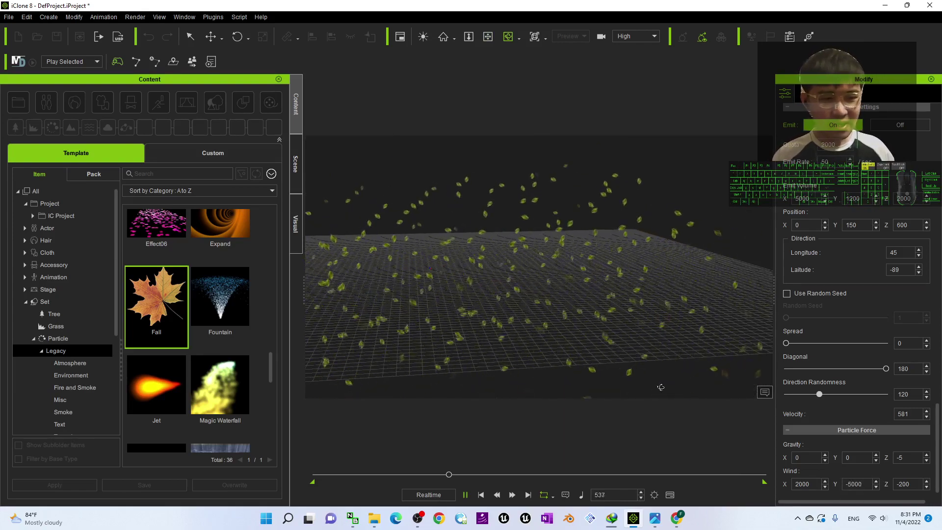
pyautogui.moveTo(603, 304); pyautogui.dragTo(587, 328, button='right')
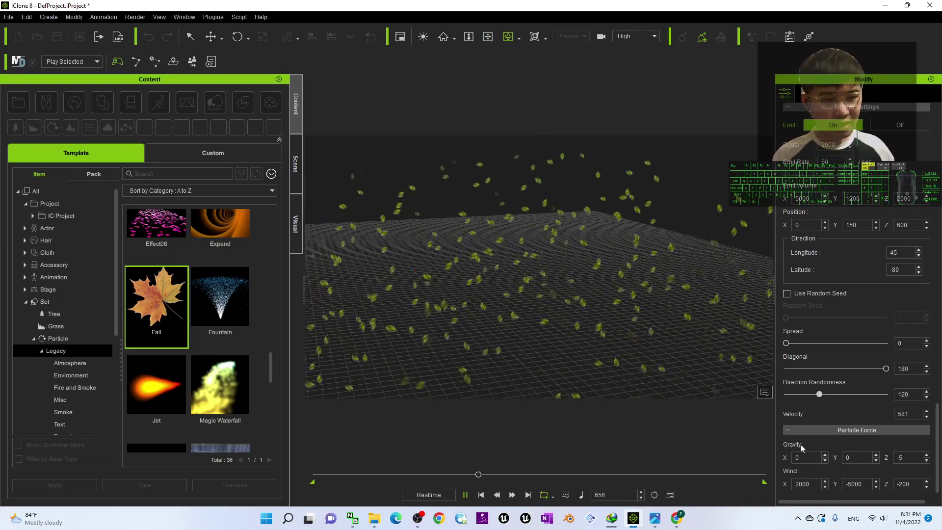
# Step: Set the Gravity Z value to -100 and check its effect on the leaves
pyautogui.doubleClick(915, 458)
pyautogui.write('-100')
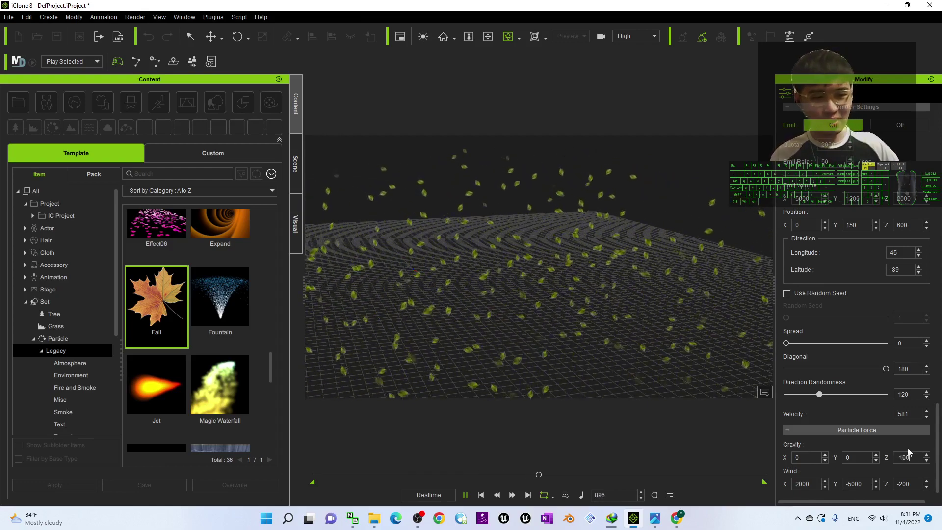
pyautogui.moveTo(534, 317); pyautogui.dragTo(528, 268)
pyautogui.moveTo(602, 295); pyautogui.dragTo(608, 311)
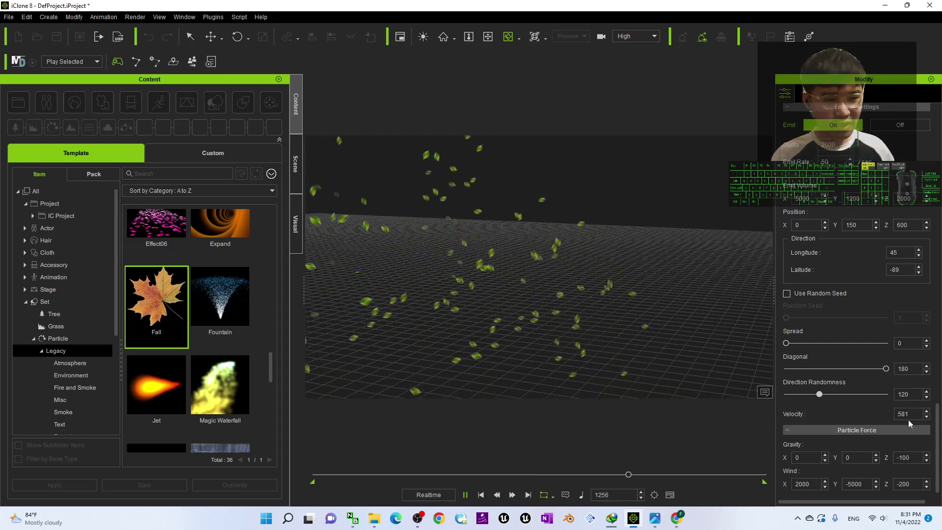
# Step: Set the Gravity Z value to 10 and observe how the leaves move
pyautogui.doubleClick(901, 457)
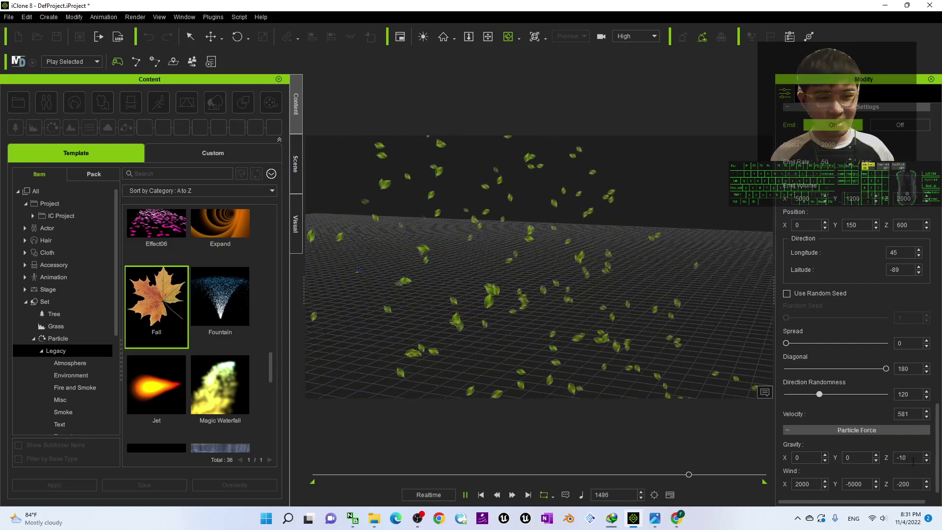
pyautogui.press('Return')
pyautogui.write('10')
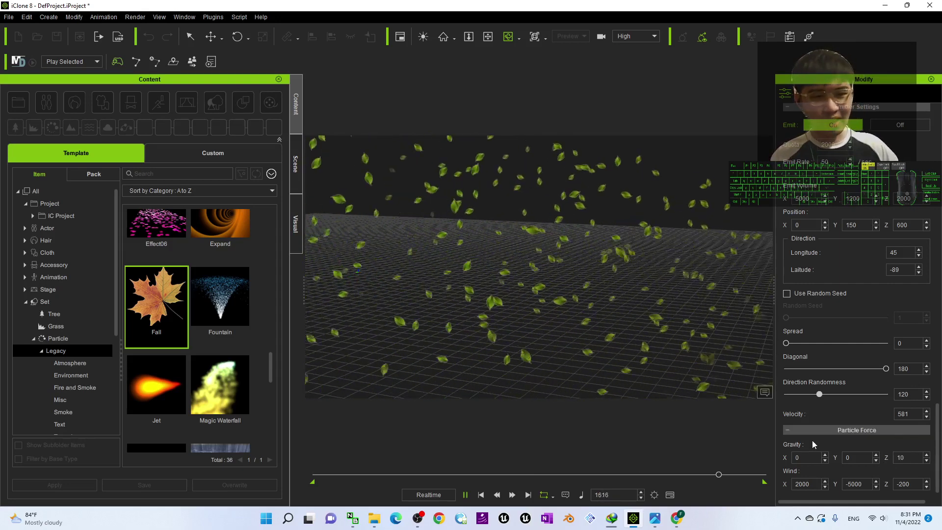
pyautogui.moveTo(651, 253); pyautogui.dragTo(539, 255, button='right')
pyautogui.moveTo(385, 219); pyautogui.dragTo(634, 251, button='right')
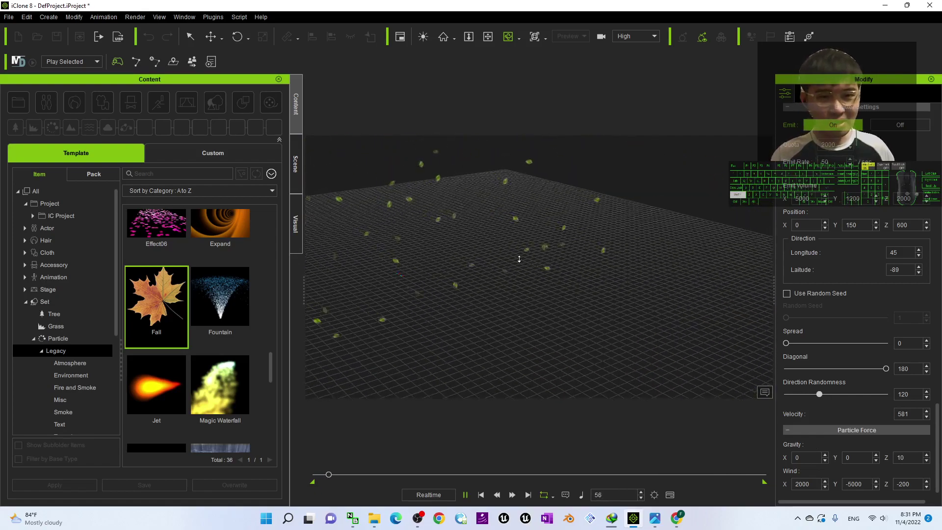
# Step: Examine the windblown leaves from near and far as the animation replays
pyautogui.keyDown('shift'); pyautogui.scroll(3, 519, 259); pyautogui.keyUp('shift')
pyautogui.moveTo(519, 259); pyautogui.dragTo(615, 262)
pyautogui.scroll(-2, 531, 250)
pyautogui.press('c')
pyautogui.moveTo(532, 250); pyautogui.dragTo(479, 241, button='right')
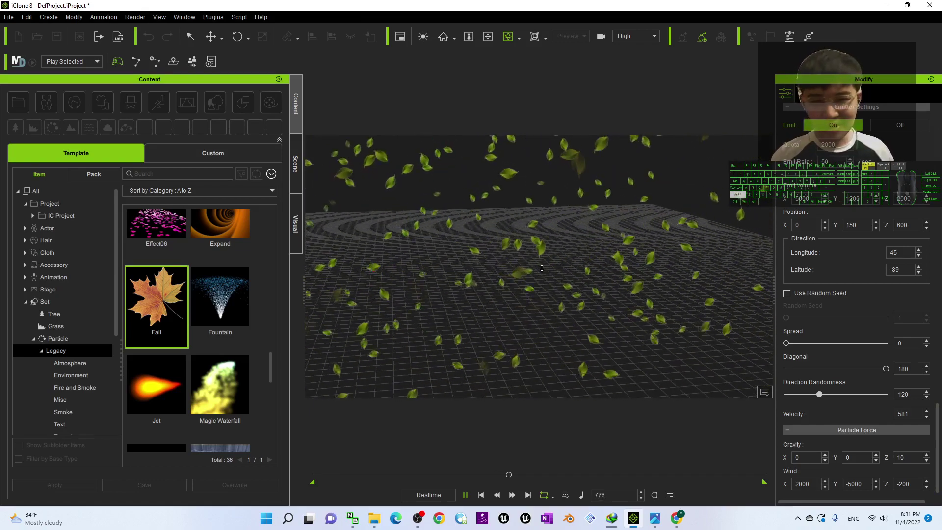
pyautogui.moveTo(511, 284); pyautogui.dragTo(465, 312, button='right')
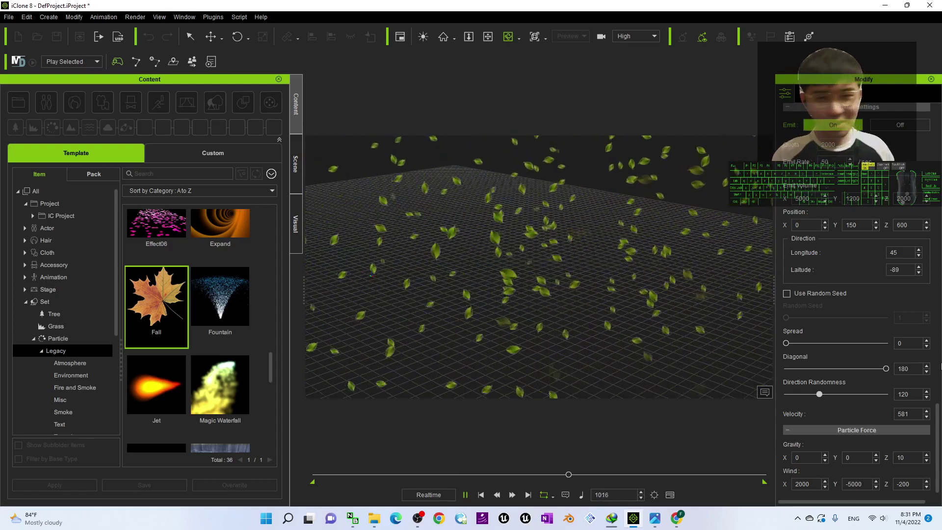
# Step: Raise the particle's Size Multiplier to 7.41 and look through the emitter and particle settings
pyautogui.scroll(10, 875, 327)
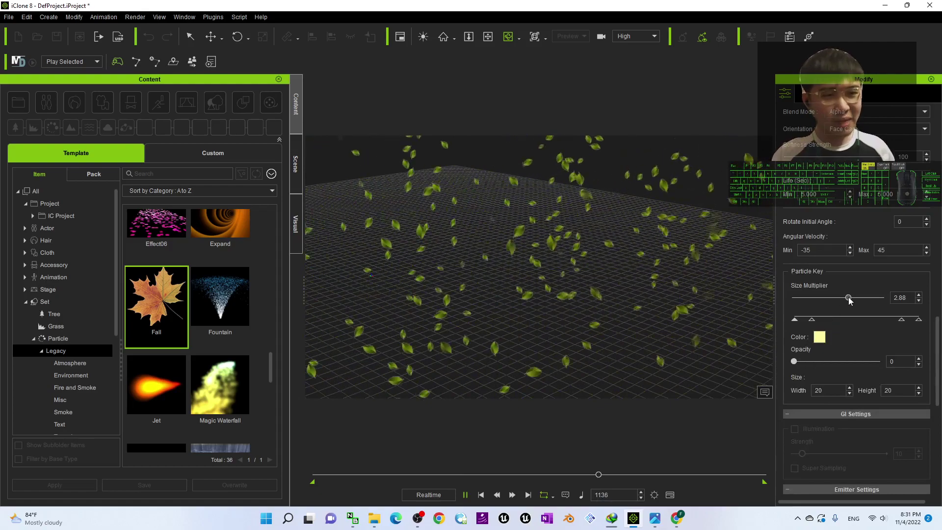
pyautogui.moveTo(850, 301); pyautogui.dragTo(845, 302)
pyautogui.click(856, 300)
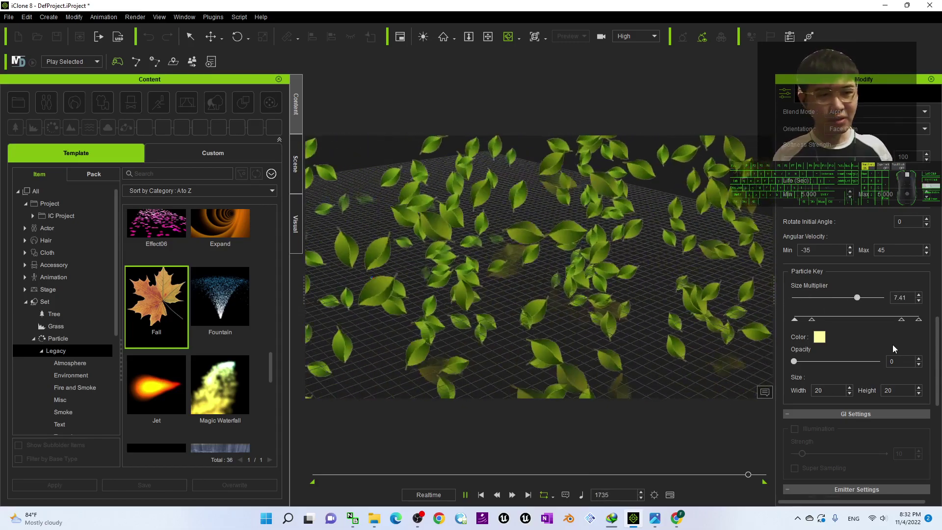
pyautogui.scroll(-5, 893, 344)
pyautogui.scroll(-2, 893, 344)
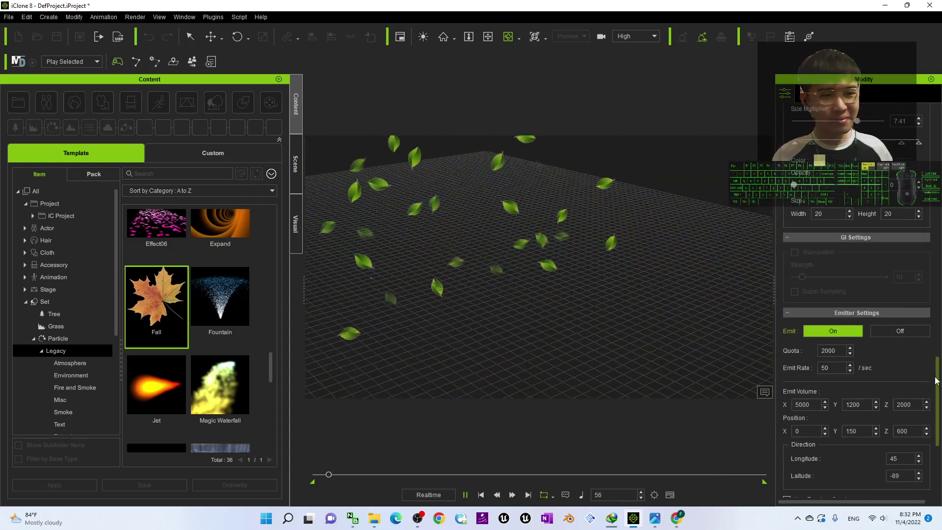
pyautogui.moveTo(940, 383); pyautogui.dragTo(940, 262)
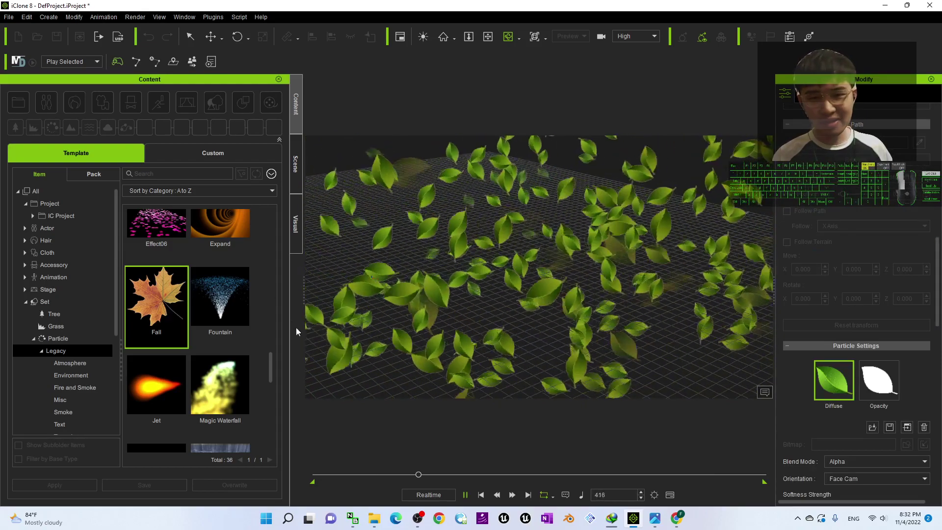
# Step: Add a second Fall particle to the scene at the first frame and play the animation to compare both leaf effects
pyautogui.click(481, 495)
pyautogui.scroll(-2, 479, 309)
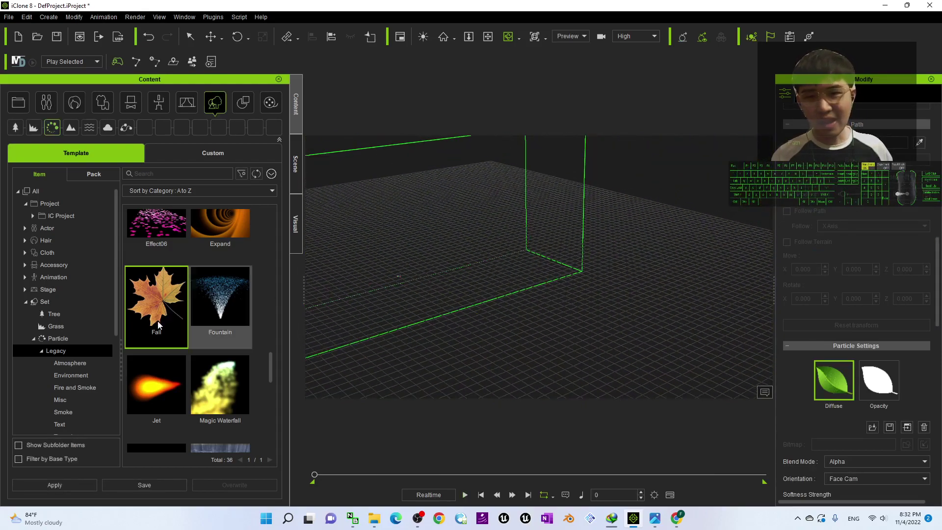
pyautogui.moveTo(416, 309); pyautogui.dragTo(416, 306)
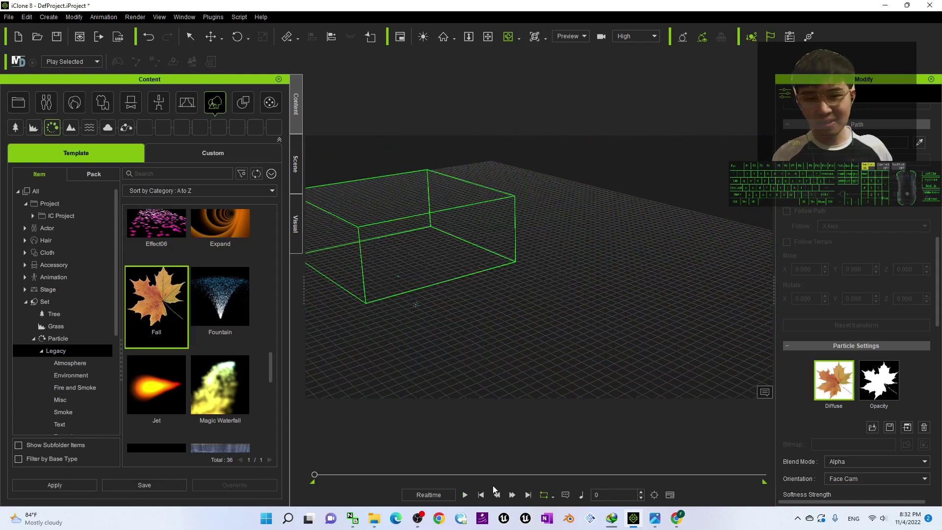
pyautogui.click(464, 495)
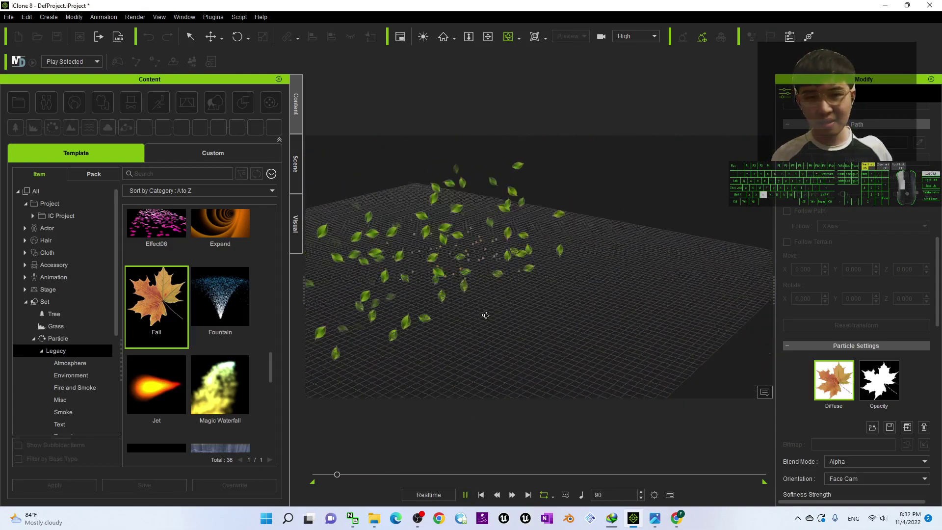
pyautogui.moveTo(497, 311); pyautogui.dragTo(512, 307)
pyautogui.moveTo(483, 292); pyautogui.dragTo(577, 278, button='right')
pyautogui.scroll(2, 577, 279)
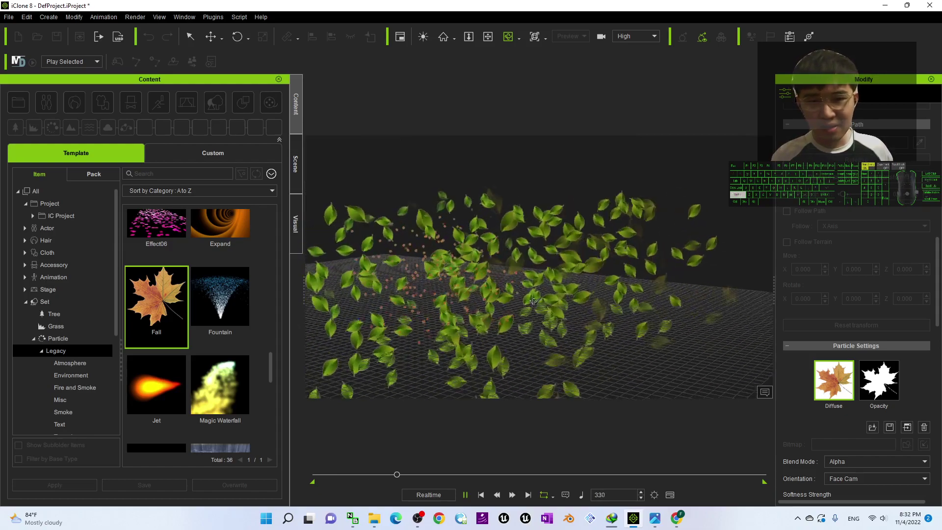
# Step: Set the second Fall particle's Size Multiplier to 3.55
pyautogui.moveTo(936, 296); pyautogui.dragTo(938, 361)
pyautogui.moveTo(838, 345); pyautogui.dragTo(852, 347)
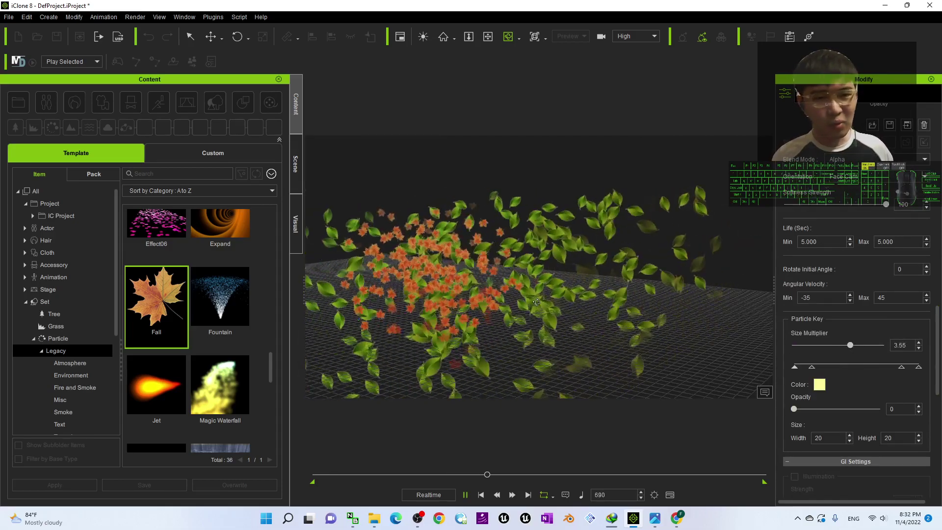
# Step: Examine both playing leaf effects from different angles, view cover.jpg in the image viewer, and return to iClone
pyautogui.press('c')
pyautogui.moveTo(572, 265); pyautogui.dragTo(572, 322)
pyautogui.press('x')
pyautogui.moveTo(572, 321); pyautogui.dragTo(484, 248, button='right')
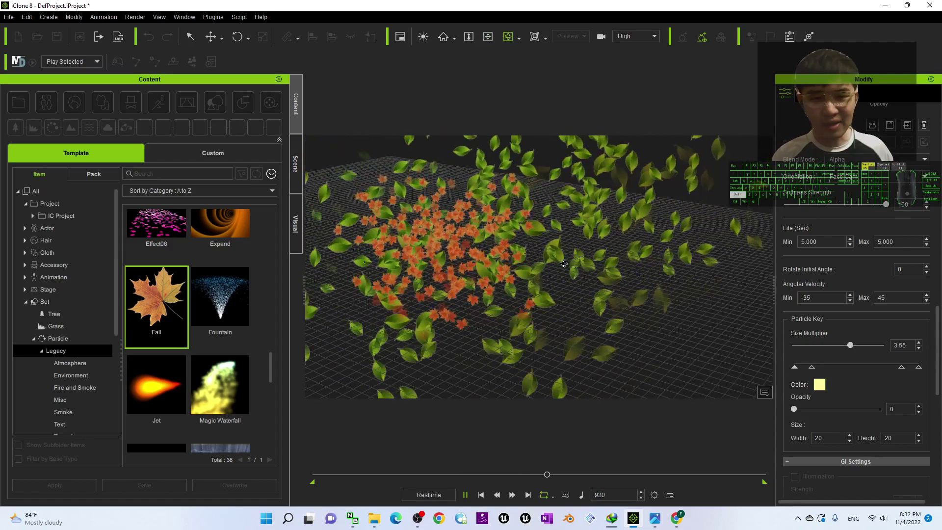
pyautogui.click(655, 522)
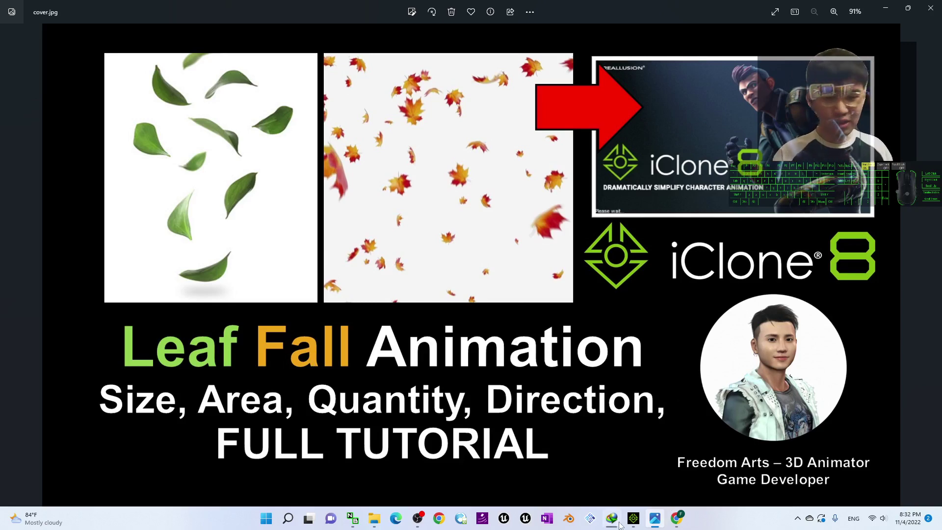
pyautogui.click(633, 518)
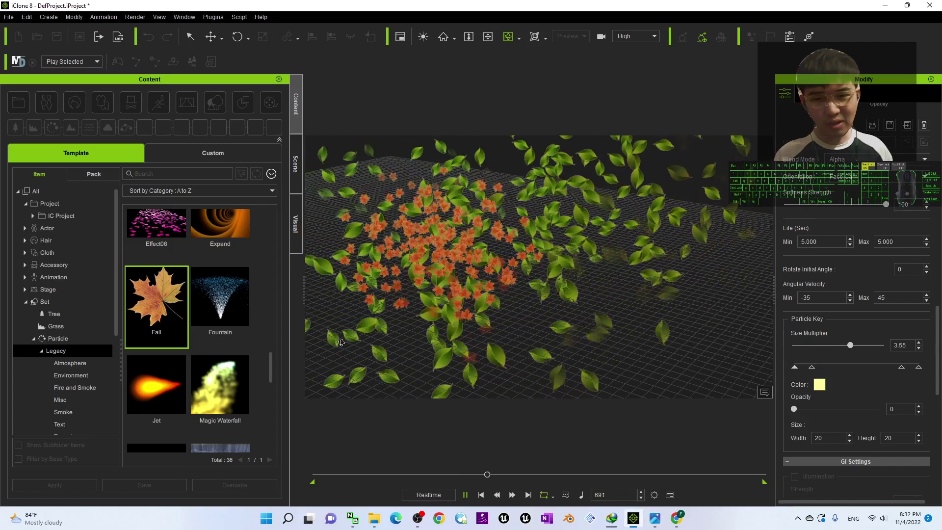
# Step: Rewind to the first frame, delete the second Fall particle, Fall_0, from the scene, and dismiss the download notice
pyautogui.click(481, 495)
pyautogui.click(295, 162)
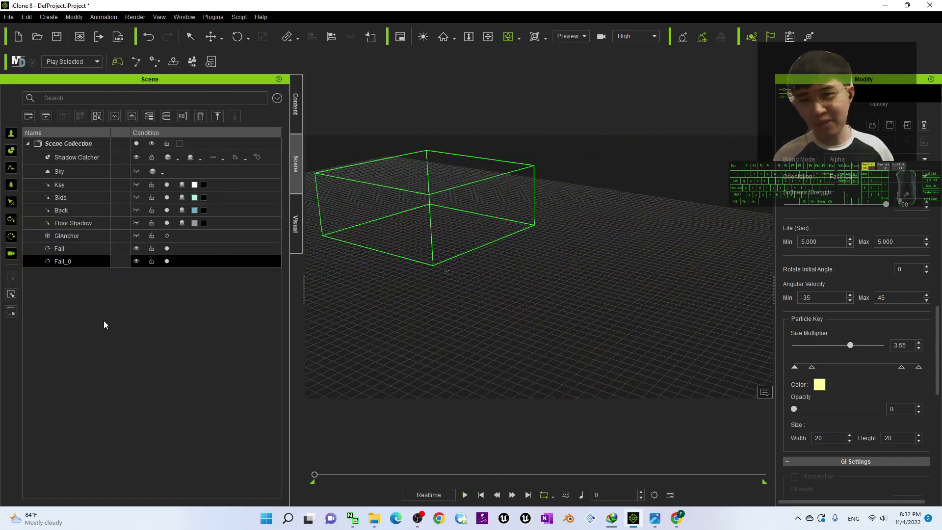
pyautogui.click(64, 249)
pyautogui.click(68, 262)
pyautogui.press('Delete')
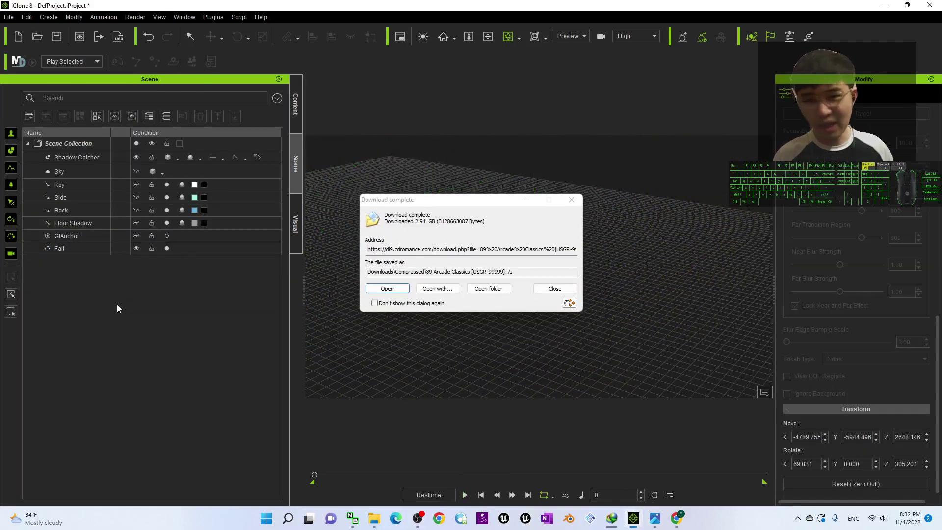
pyautogui.click(554, 290)
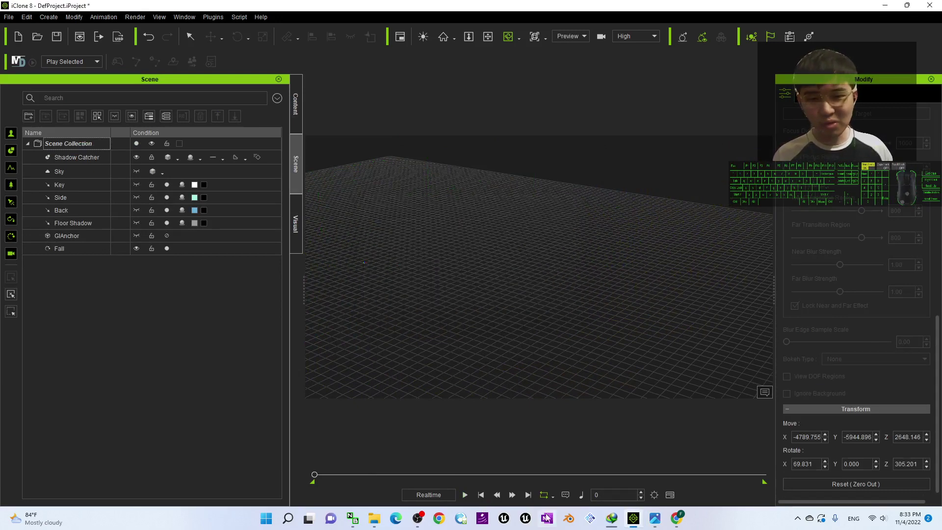
# Step: Replay the animation with the remaining Fall particle selected and examine the green leaves from different angles
pyautogui.click(465, 494)
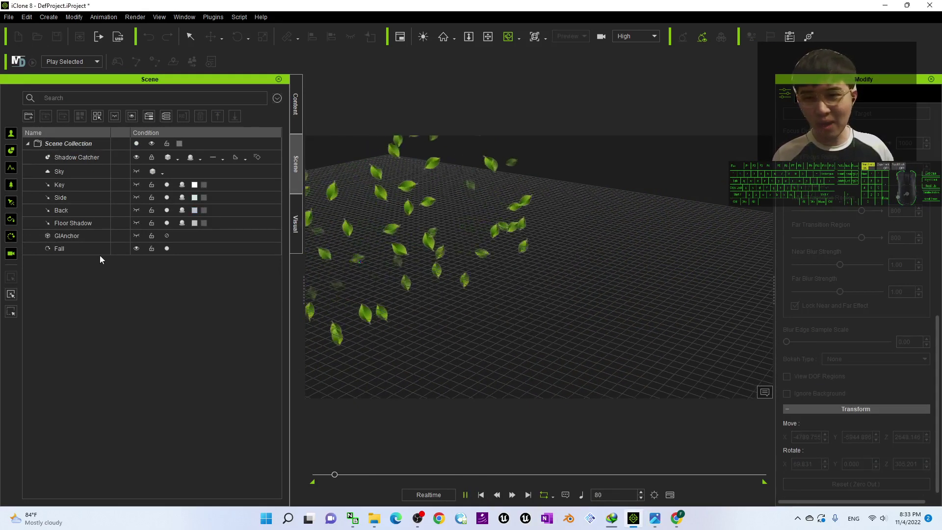
pyautogui.click(77, 248)
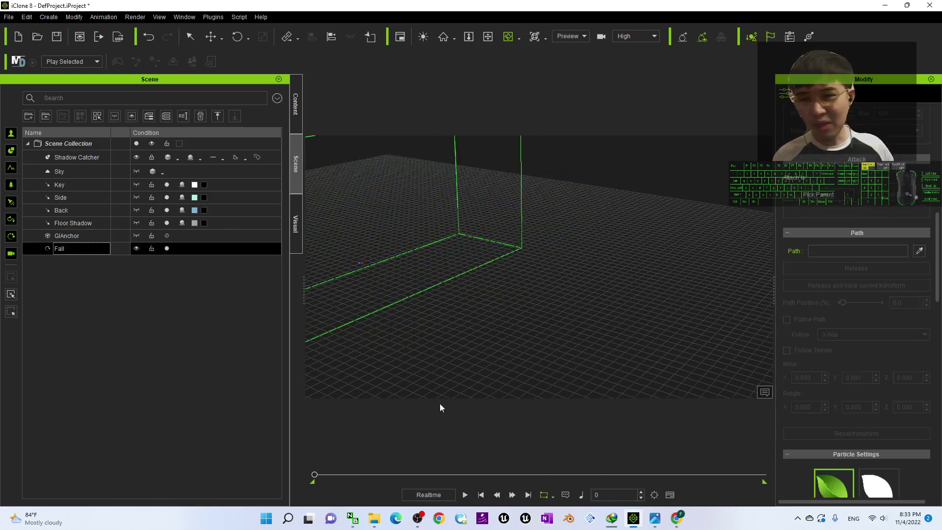
pyautogui.click(465, 495)
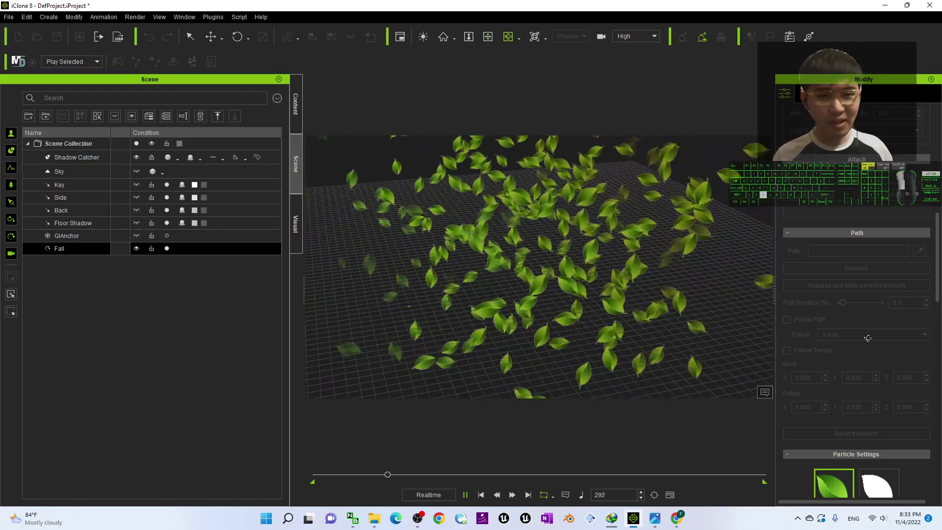
pyautogui.moveTo(868, 338); pyautogui.dragTo(374, 225)
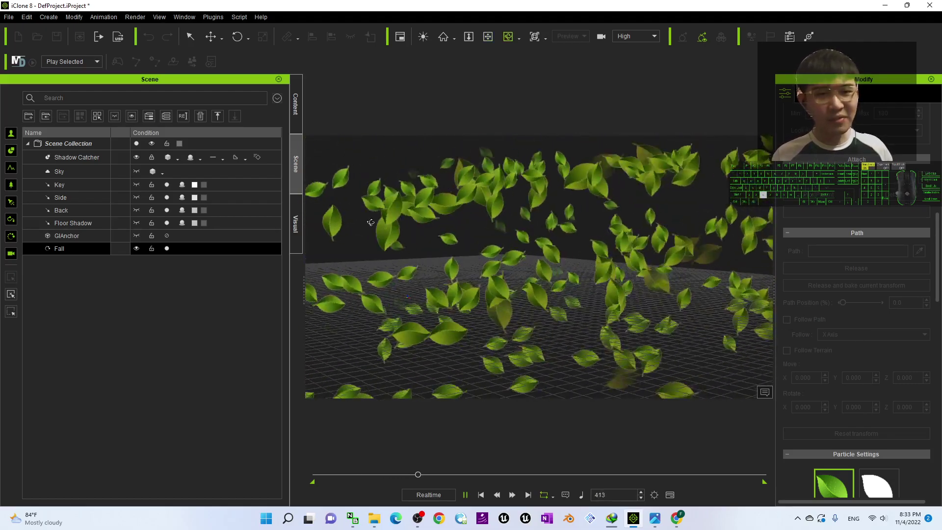
pyautogui.moveTo(374, 225); pyautogui.dragTo(545, 293, button='right')
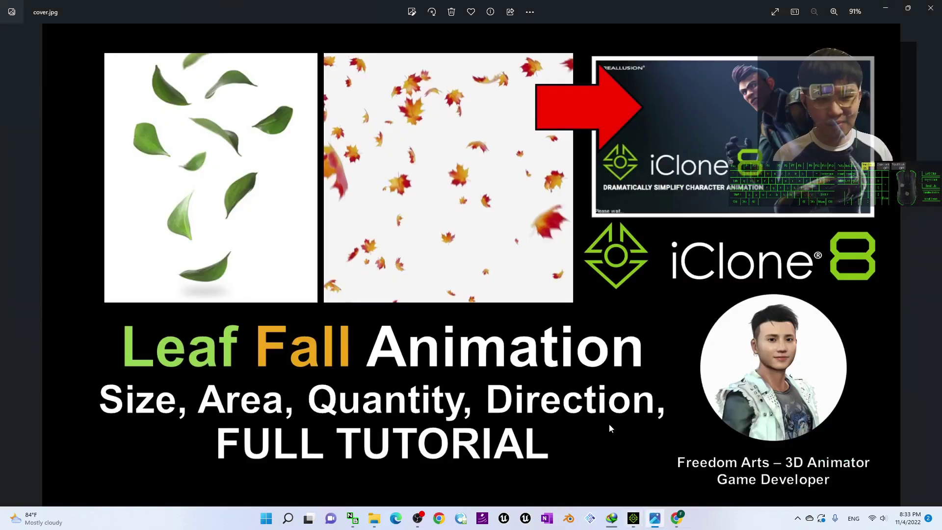